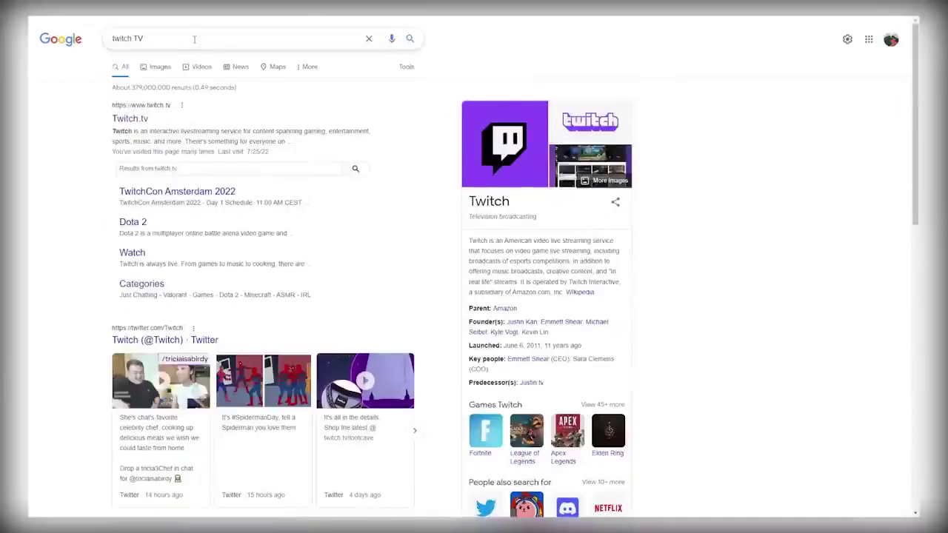
- Highlight the 'twitch TV' query and go to the Twitch.tv homepage from the results
{"action": "left_click_drag", "start_coordinate": [194, 39], "coordinate": [98, 58]}
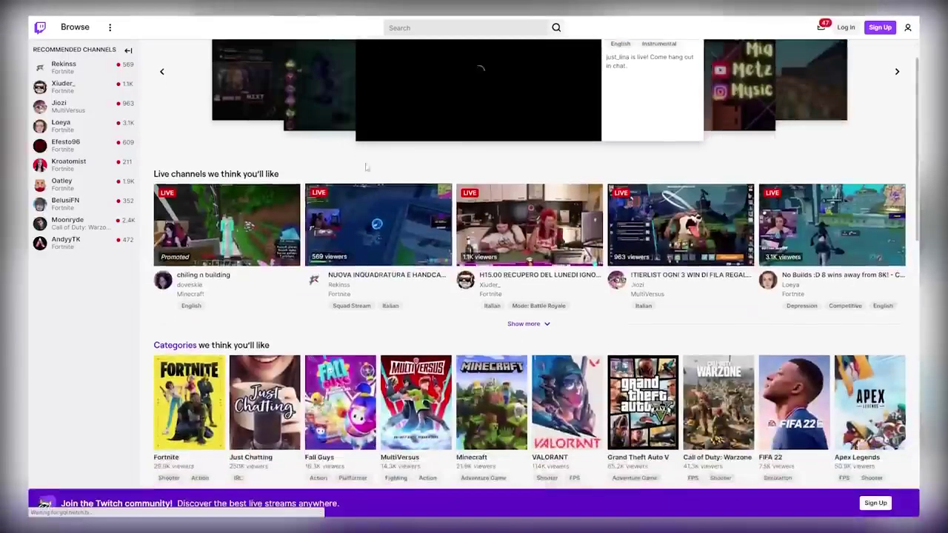
{"action": "scroll", "coordinate": [346, 206], "scroll_direction": "down", "scroll_amount": 2}
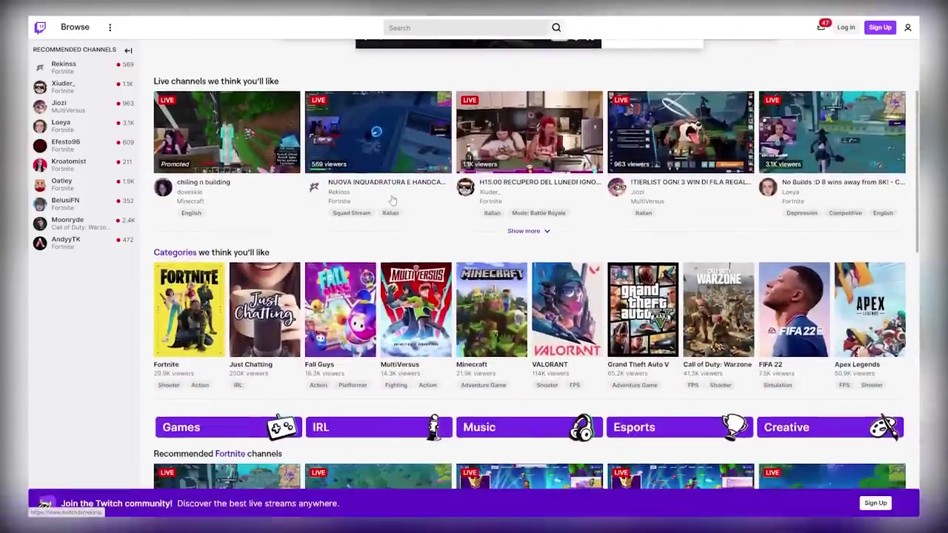
{"action": "scroll", "coordinate": [389, 200], "scroll_direction": "down", "scroll_amount": 1}
{"action": "scroll", "coordinate": [392, 204], "scroll_direction": "down", "scroll_amount": 4}
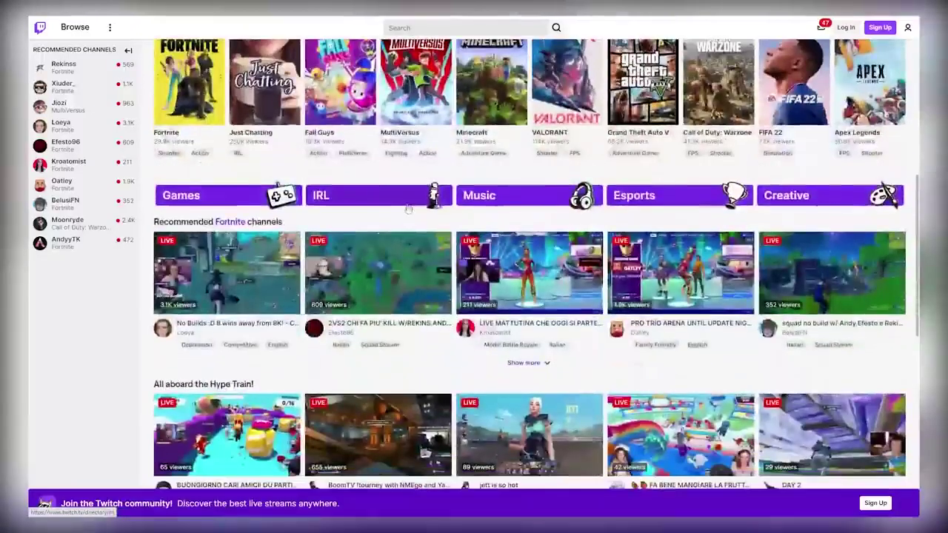
{"action": "scroll", "coordinate": [414, 217], "scroll_direction": "down", "scroll_amount": 4}
{"action": "scroll", "coordinate": [414, 217], "scroll_direction": "down", "scroll_amount": 2}
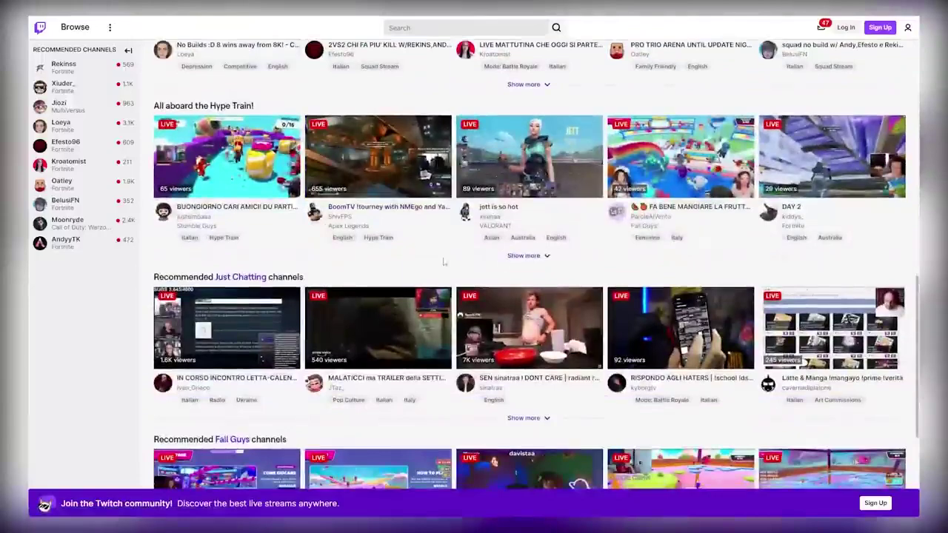
{"action": "scroll", "coordinate": [409, 250], "scroll_direction": "down", "scroll_amount": 1}
{"action": "scroll", "coordinate": [397, 274], "scroll_direction": "down", "scroll_amount": 2}
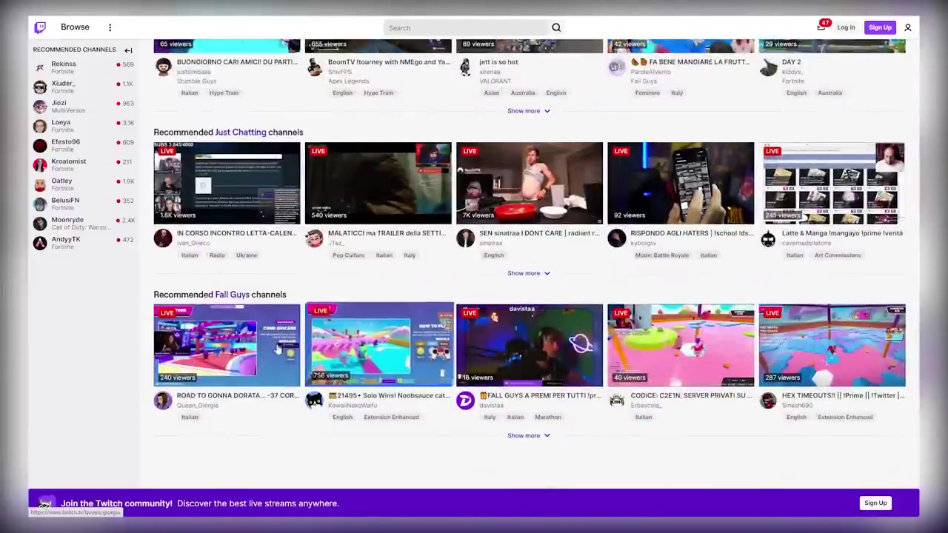
{"action": "scroll", "coordinate": [278, 348], "scroll_direction": "up", "scroll_amount": 2}
{"action": "scroll", "coordinate": [193, 237], "scroll_direction": "up", "scroll_amount": 4}
{"action": "scroll", "coordinate": [112, 133], "scroll_direction": "up", "scroll_amount": 5}
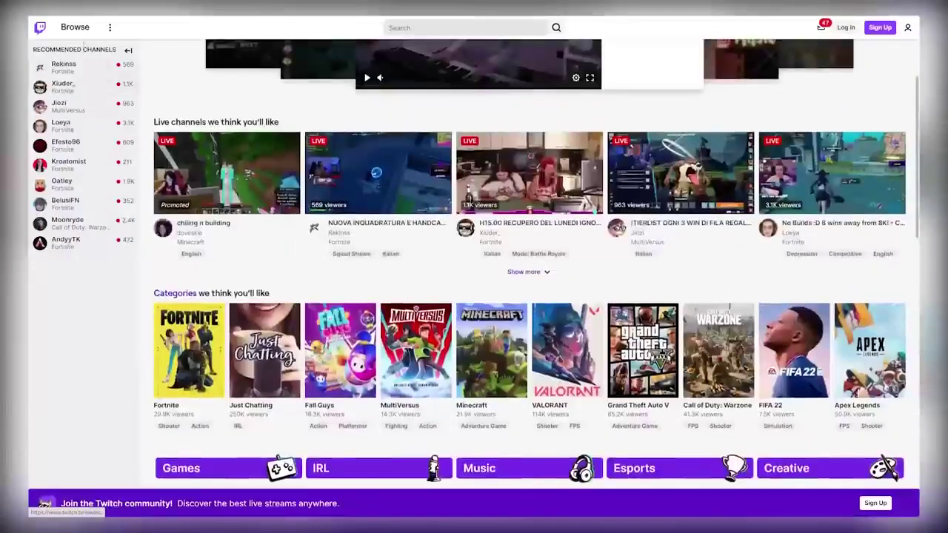
- Browse Twitch's category directory, scrolling through the category tiles
{"action": "left_click", "coordinate": [77, 28]}
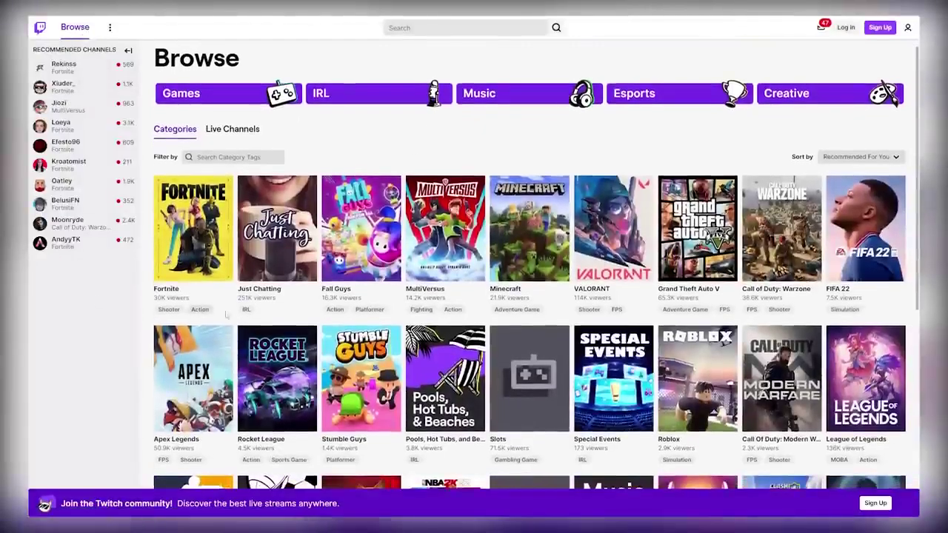
{"action": "scroll", "coordinate": [227, 315], "scroll_direction": "down", "scroll_amount": 1}
{"action": "scroll", "coordinate": [366, 305], "scroll_direction": "down", "scroll_amount": 2}
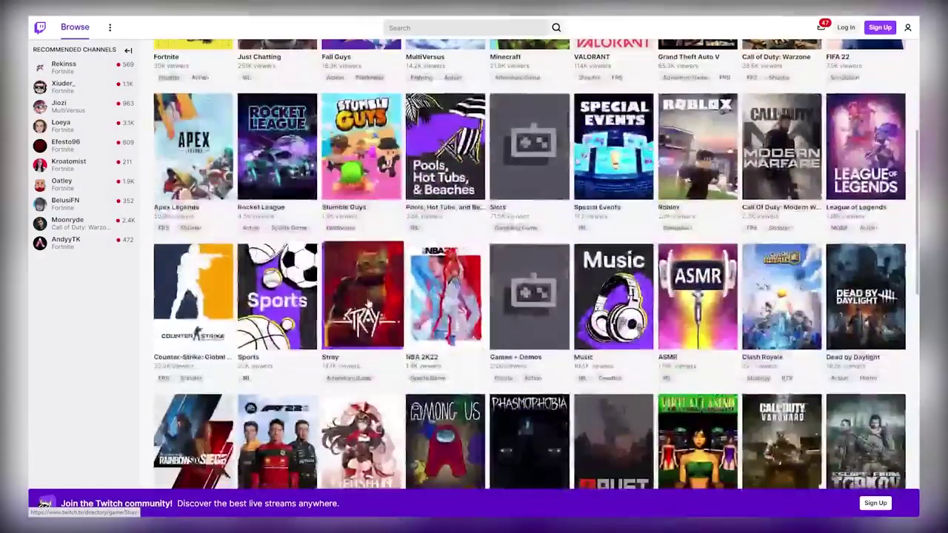
{"action": "scroll", "coordinate": [373, 297], "scroll_direction": "down", "scroll_amount": 2}
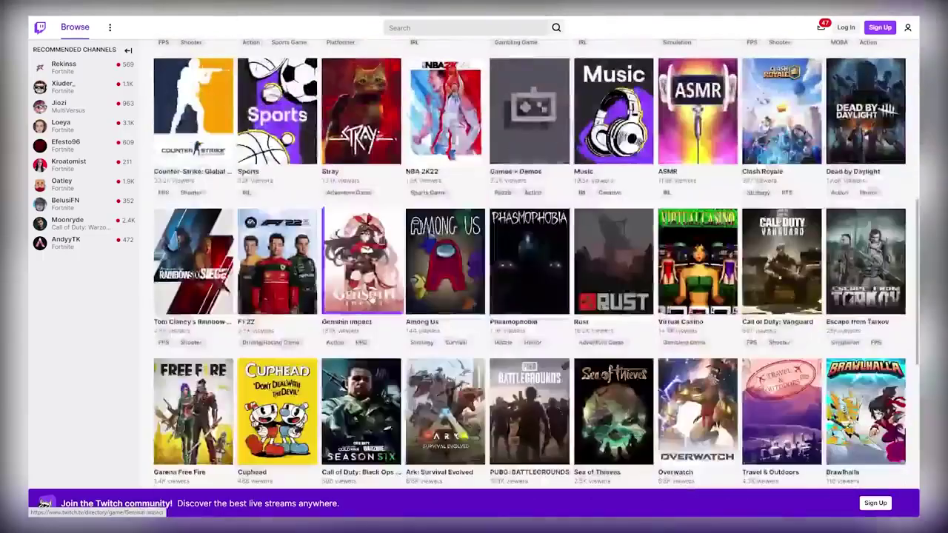
{"action": "scroll", "coordinate": [344, 290], "scroll_direction": "down", "scroll_amount": 1}
{"action": "scroll", "coordinate": [337, 289], "scroll_direction": "up", "scroll_amount": 2}
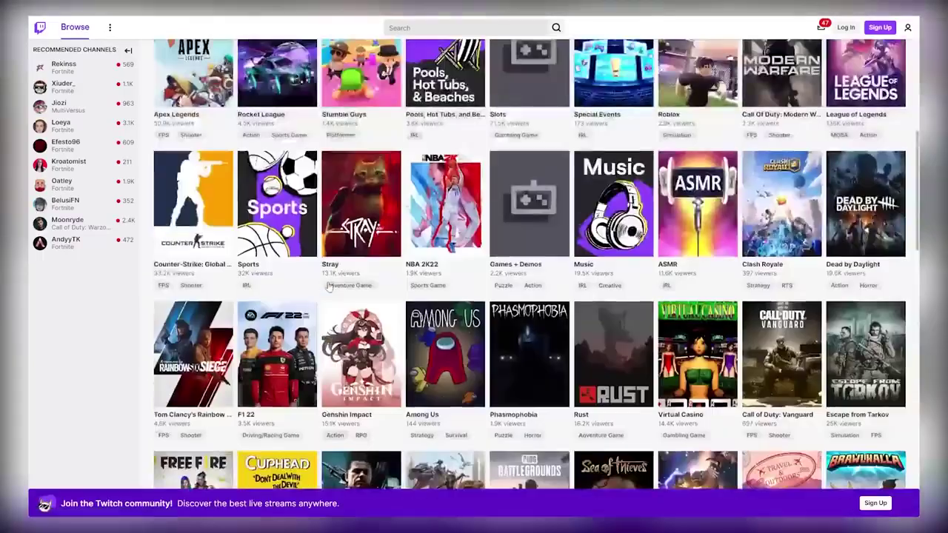
{"action": "scroll", "coordinate": [329, 286], "scroll_direction": "down", "scroll_amount": 3}
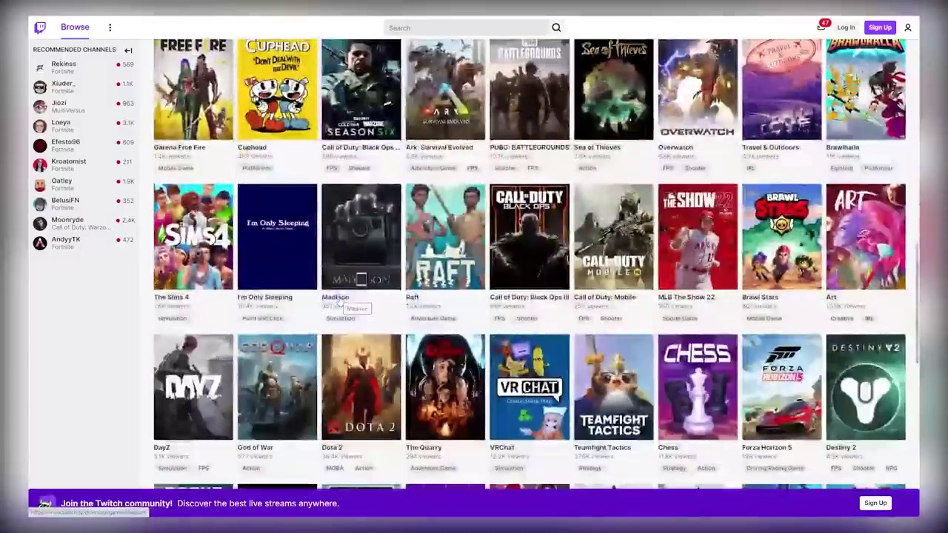
{"action": "scroll", "coordinate": [339, 300], "scroll_direction": "up", "scroll_amount": 1}
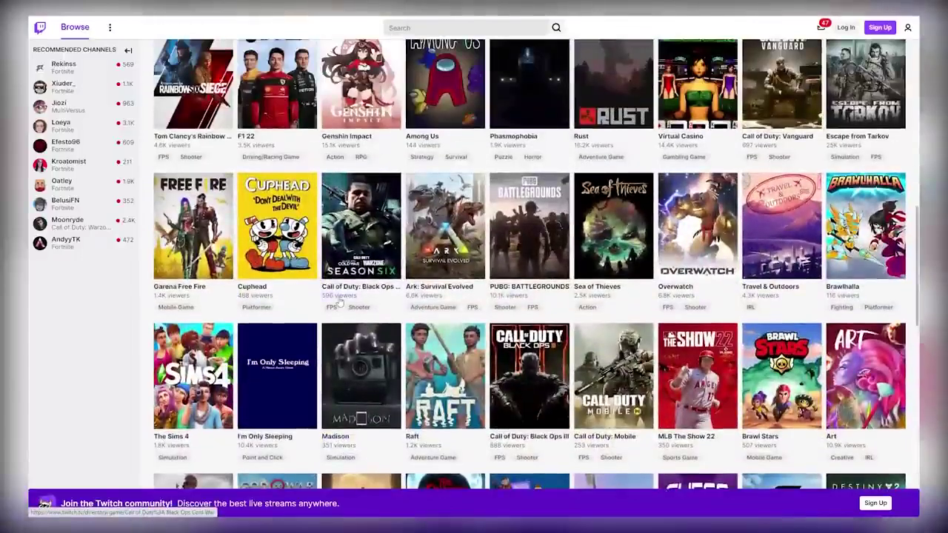
{"action": "scroll", "coordinate": [355, 300], "scroll_direction": "up", "scroll_amount": 1}
{"action": "scroll", "coordinate": [354, 300], "scroll_direction": "up", "scroll_amount": 4}
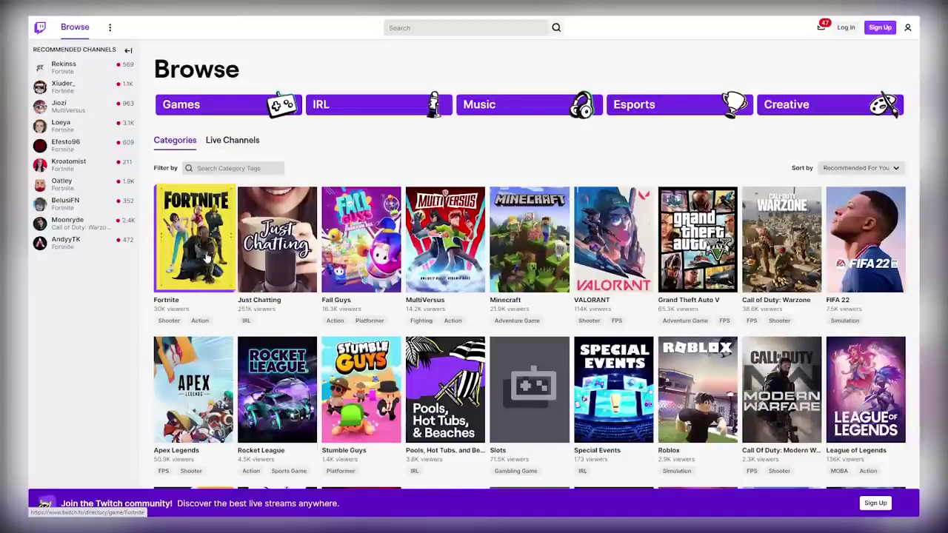
- Open the Fortnite category and scroll through its live channels
{"action": "left_click", "coordinate": [197, 248]}
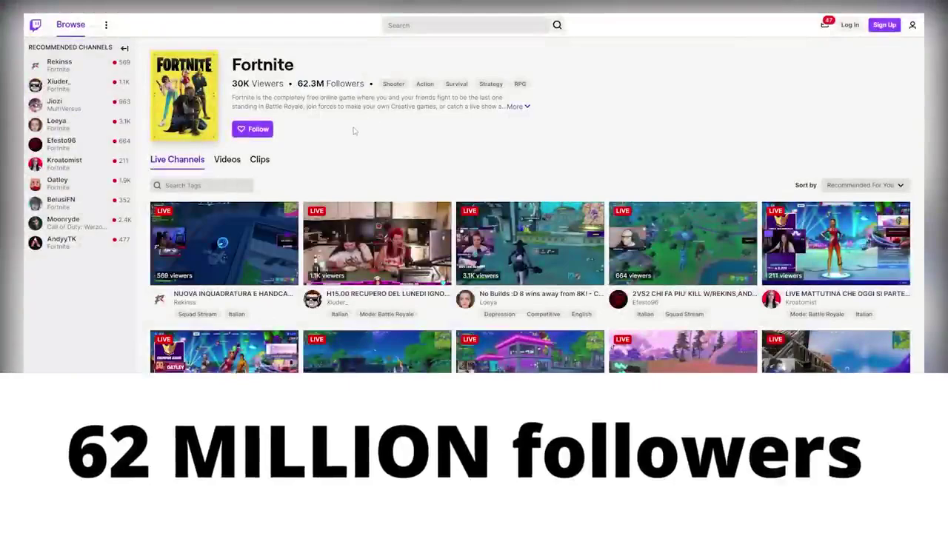
{"action": "scroll", "coordinate": [356, 133], "scroll_direction": "down", "scroll_amount": 3}
{"action": "scroll", "coordinate": [366, 141], "scroll_direction": "up", "scroll_amount": 2}
{"action": "scroll", "coordinate": [402, 166], "scroll_direction": "down", "scroll_amount": 3}
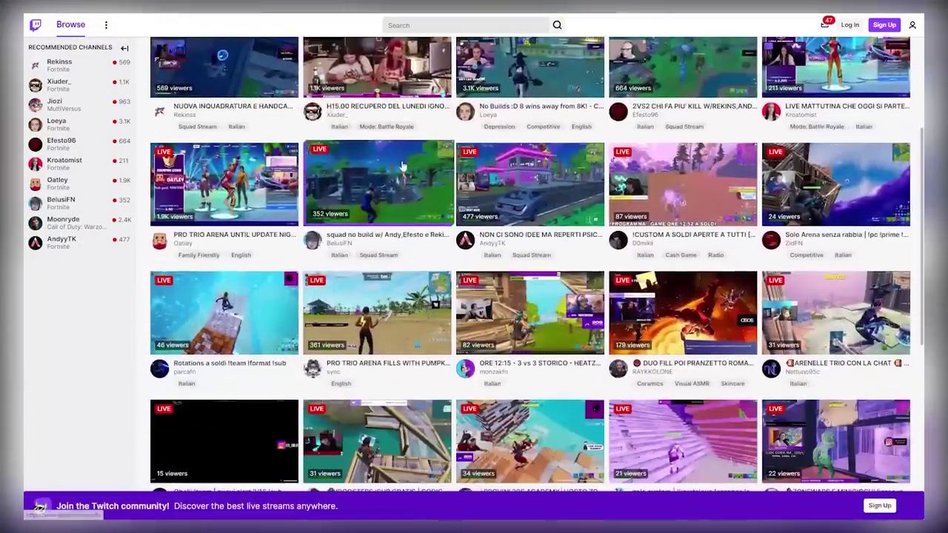
{"action": "scroll", "coordinate": [401, 166], "scroll_direction": "down", "scroll_amount": 3}
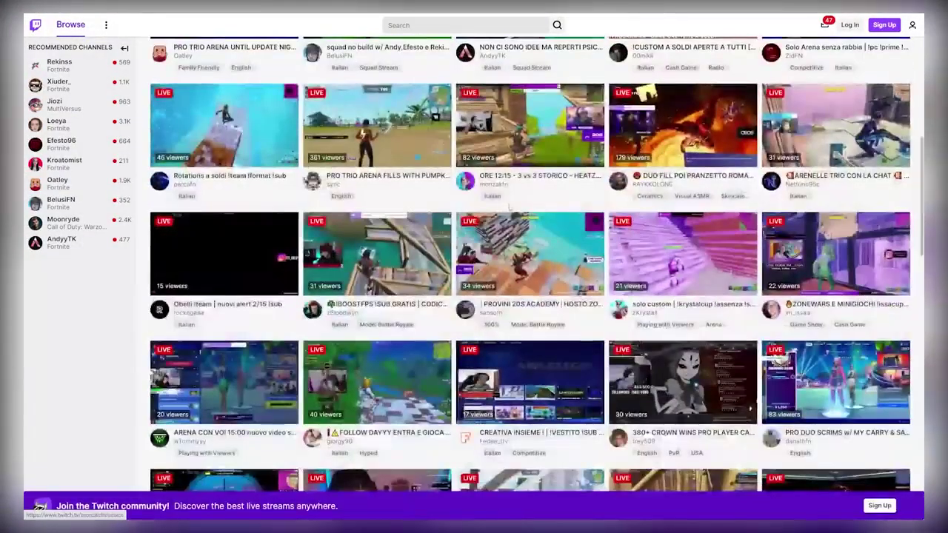
{"action": "scroll", "coordinate": [509, 210], "scroll_direction": "down", "scroll_amount": 3}
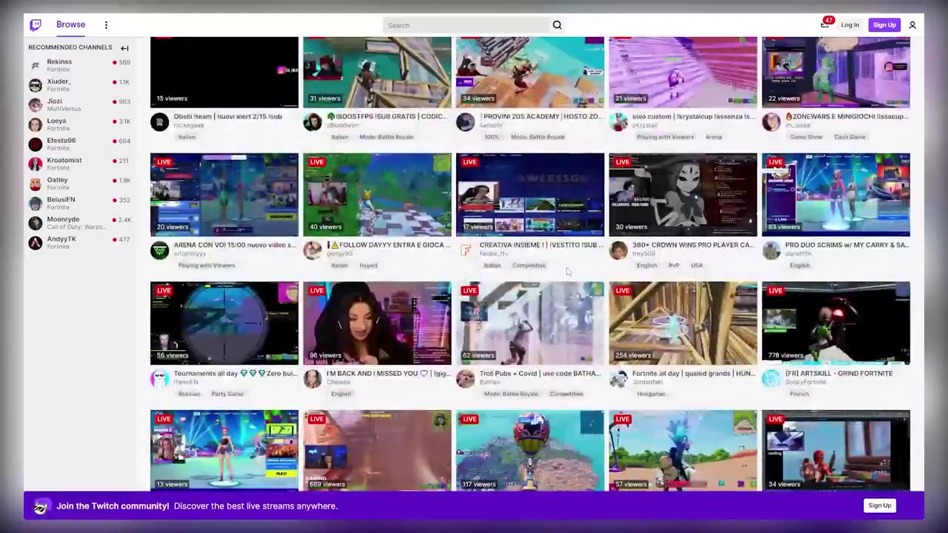
{"action": "scroll", "coordinate": [431, 277], "scroll_direction": "up", "scroll_amount": 5}
{"action": "scroll", "coordinate": [377, 272], "scroll_direction": "up", "scroll_amount": 5}
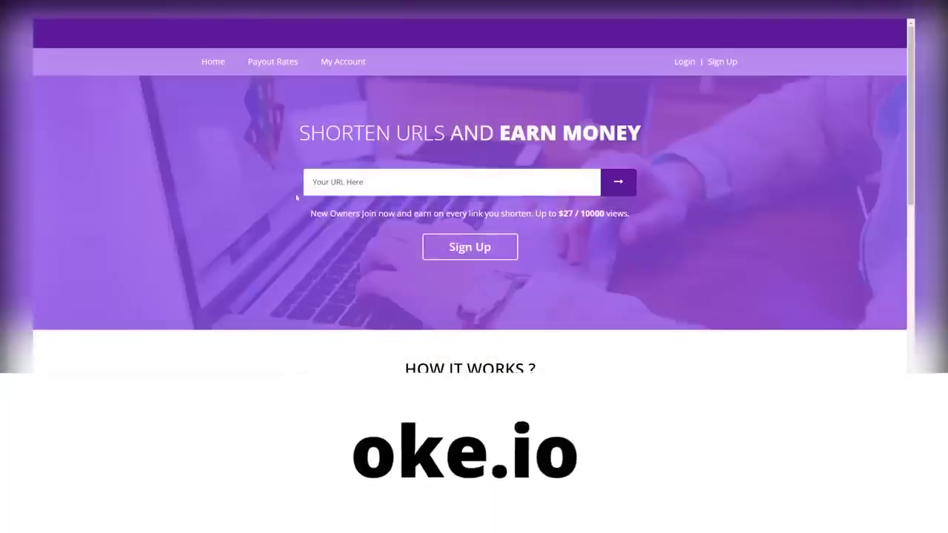
- Scroll down the oke.io homepage, clearing stray text selections along the way
{"action": "left_click", "coordinate": [693, 138]}
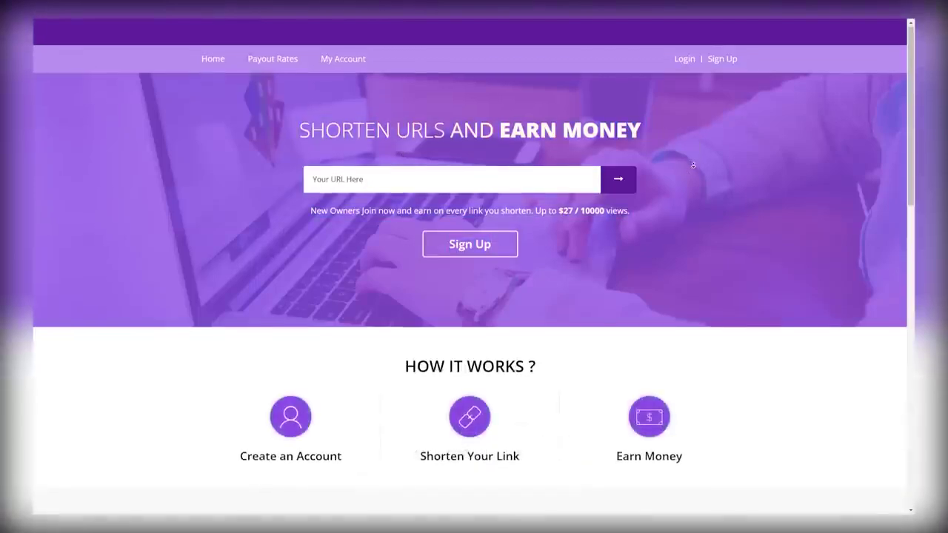
{"action": "scroll", "coordinate": [693, 165], "scroll_direction": "down", "scroll_amount": 1}
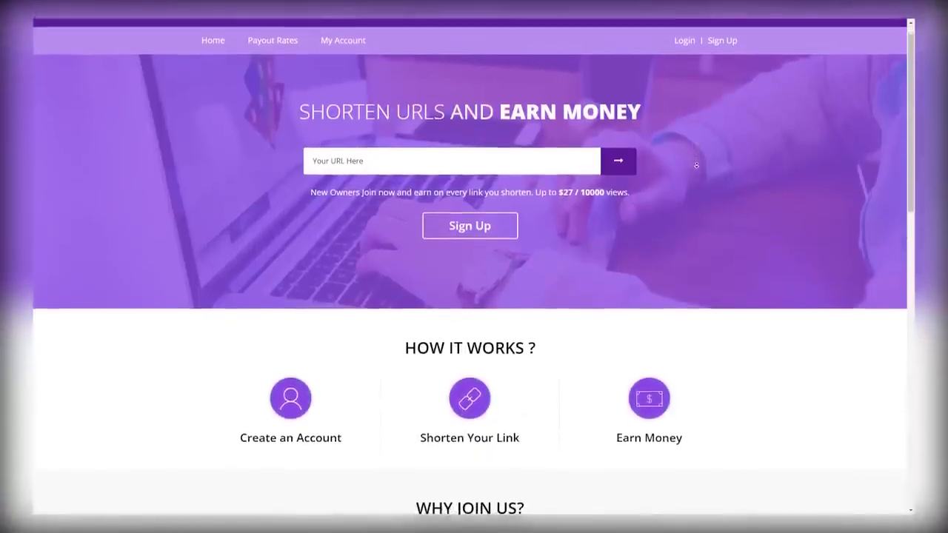
{"action": "scroll", "coordinate": [697, 165], "scroll_direction": "down", "scroll_amount": 1}
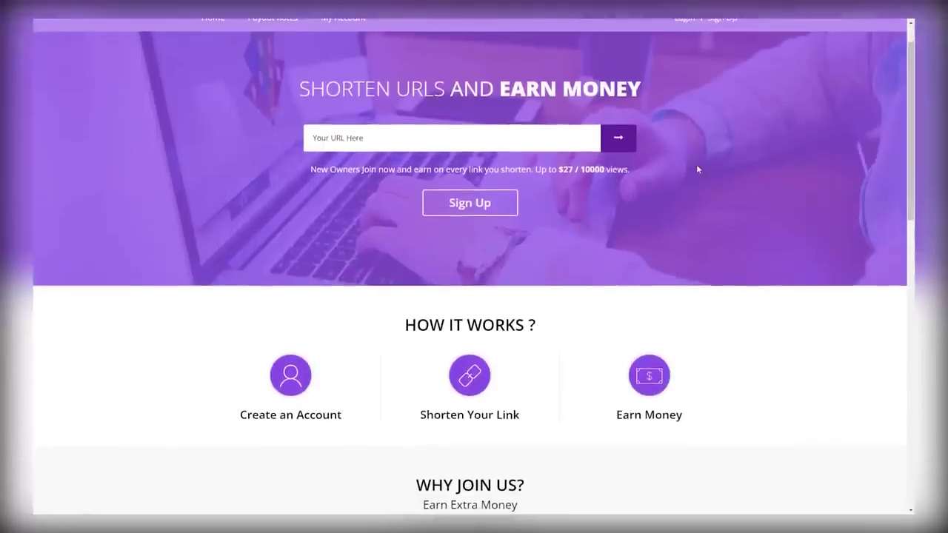
{"action": "scroll", "coordinate": [510, 225], "scroll_direction": "down", "scroll_amount": 2}
{"action": "scroll", "coordinate": [511, 224], "scroll_direction": "down", "scroll_amount": 3}
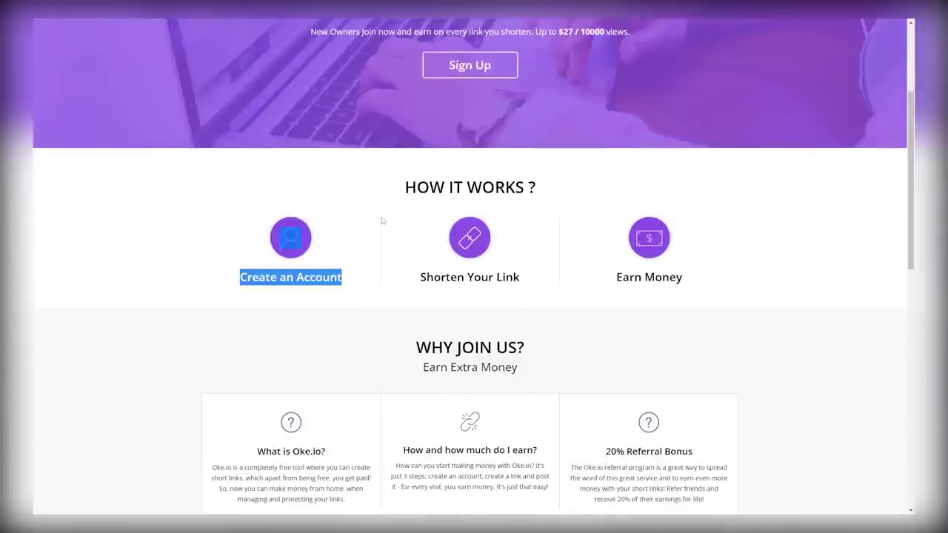
{"action": "scroll", "coordinate": [366, 274], "scroll_direction": "up", "scroll_amount": 2}
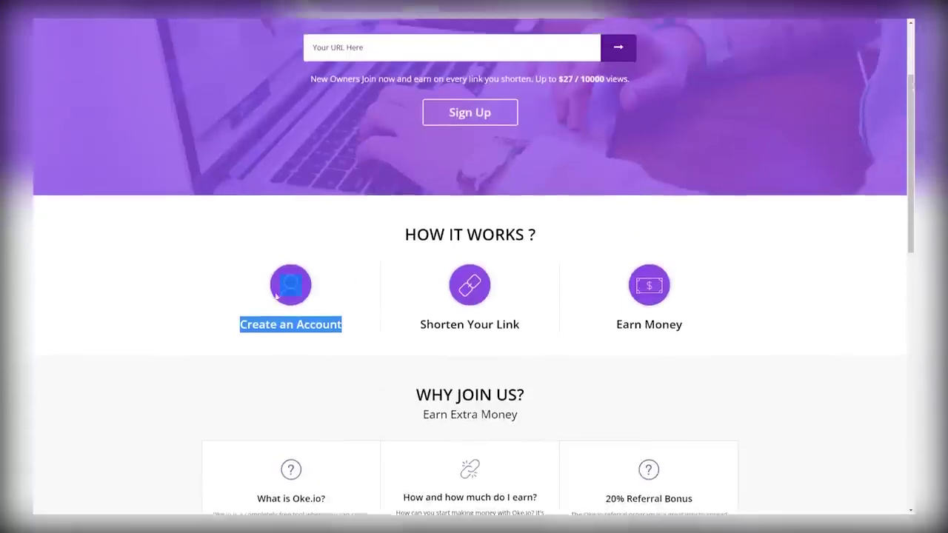
{"action": "left_click", "coordinate": [322, 328]}
{"action": "scroll", "coordinate": [303, 339], "scroll_direction": "down", "scroll_amount": 2}
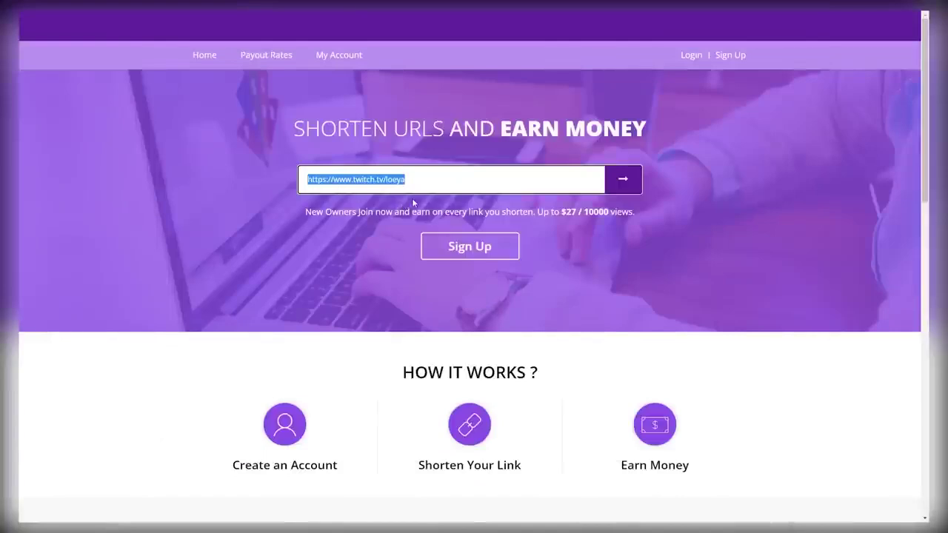
- Enter the Twitch channel link for shortening, then review the 'Up to $27 / 10000 views' claim
{"action": "left_click", "coordinate": [457, 144]}
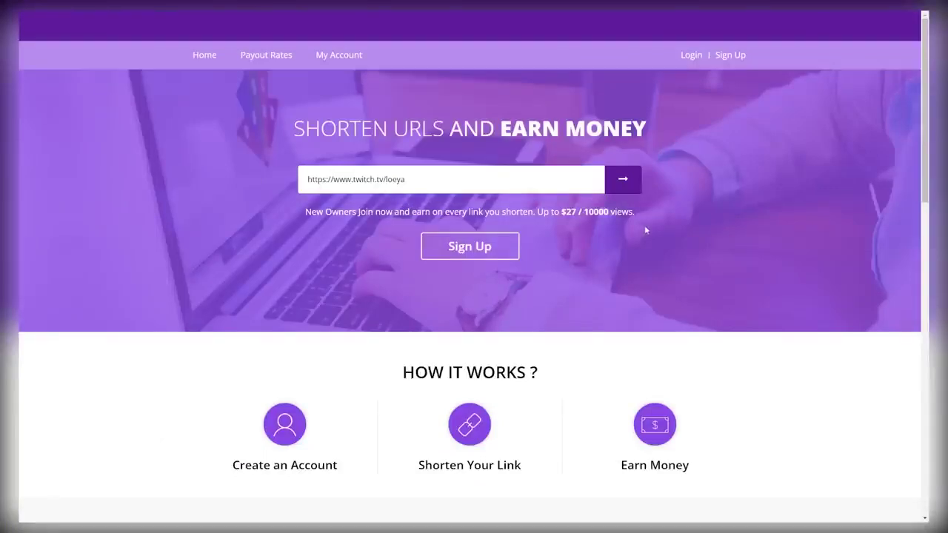
{"action": "scroll", "coordinate": [682, 205], "scroll_direction": "down", "scroll_amount": 1}
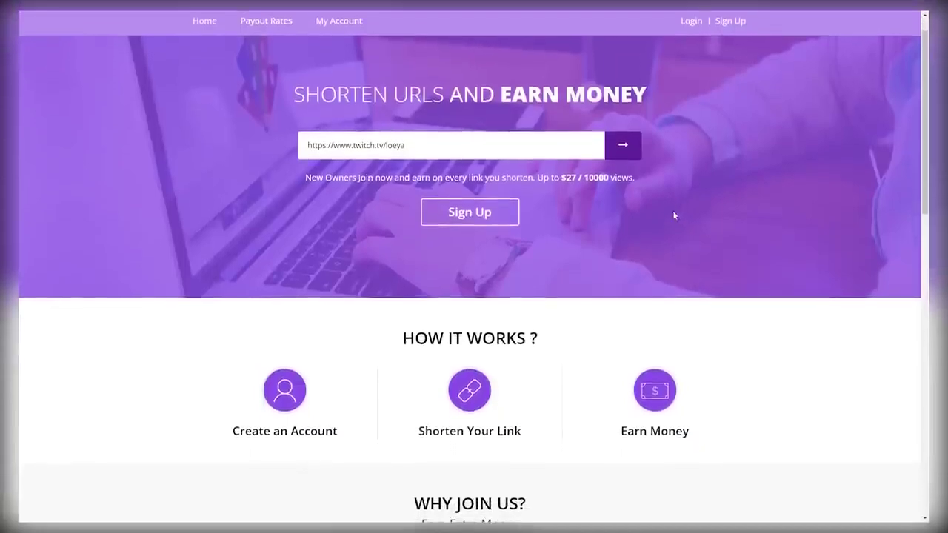
{"action": "left_click_drag", "start_coordinate": [634, 178], "coordinate": [606, 209]}
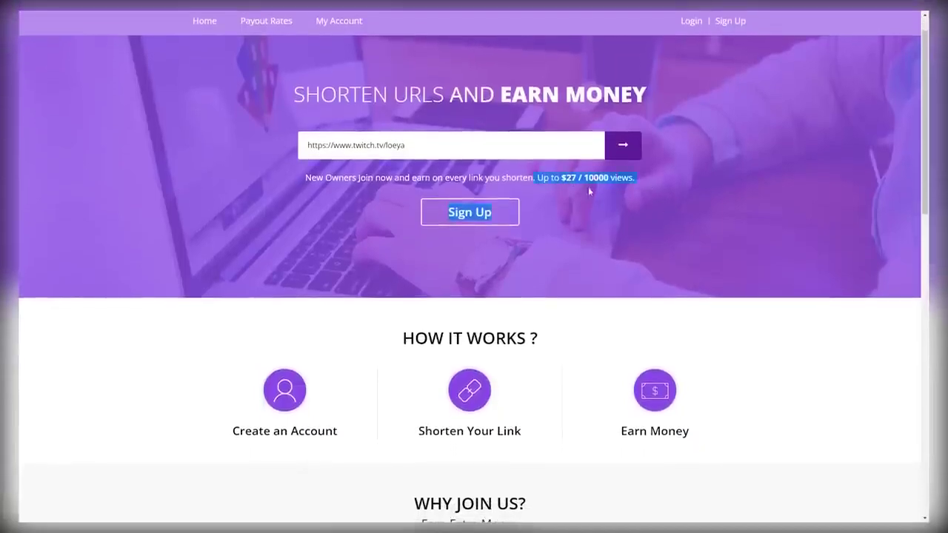
{"action": "scroll", "coordinate": [607, 208], "scroll_direction": "down", "scroll_amount": 4}
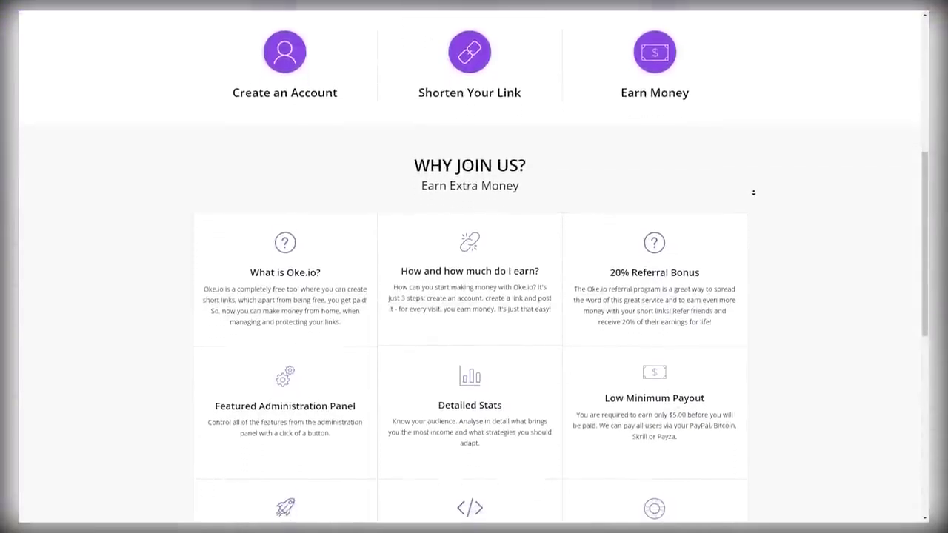
{"action": "scroll", "coordinate": [474, 222], "scroll_direction": "up", "scroll_amount": 6}
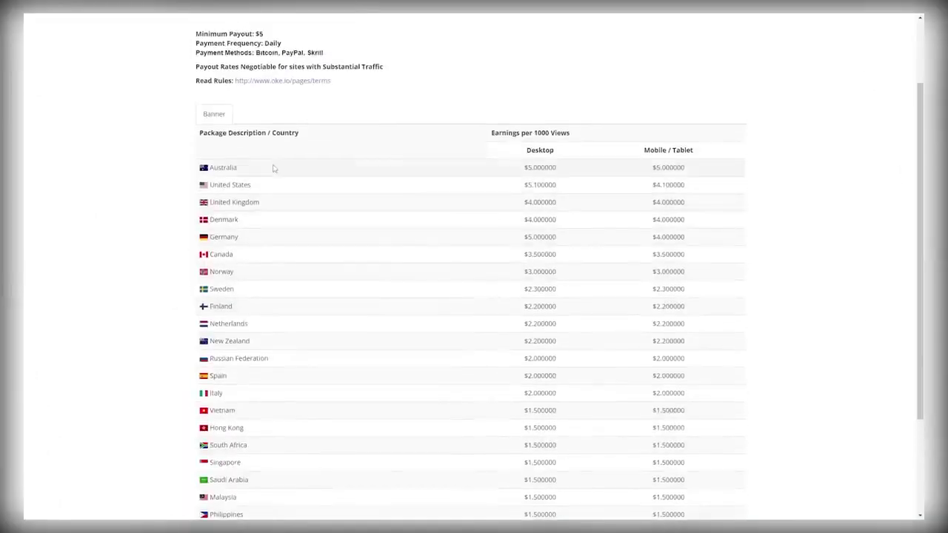
- Compare the Australia, Germany and United States desktop payout rates in the table
{"action": "left_click_drag", "start_coordinate": [237, 167], "coordinate": [175, 191]}
{"action": "left_click_drag", "start_coordinate": [240, 238], "coordinate": [209, 237]}
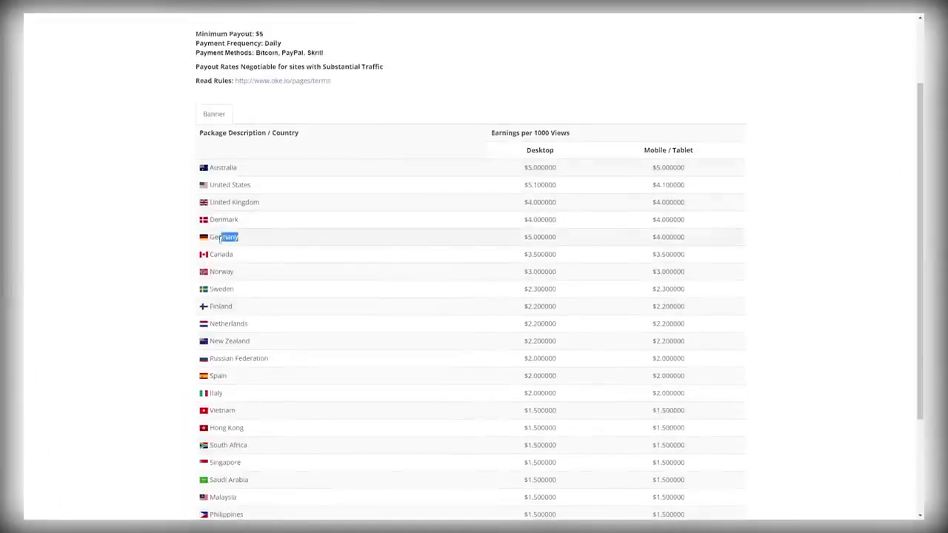
{"action": "left_click_drag", "start_coordinate": [547, 237], "coordinate": [521, 240]}
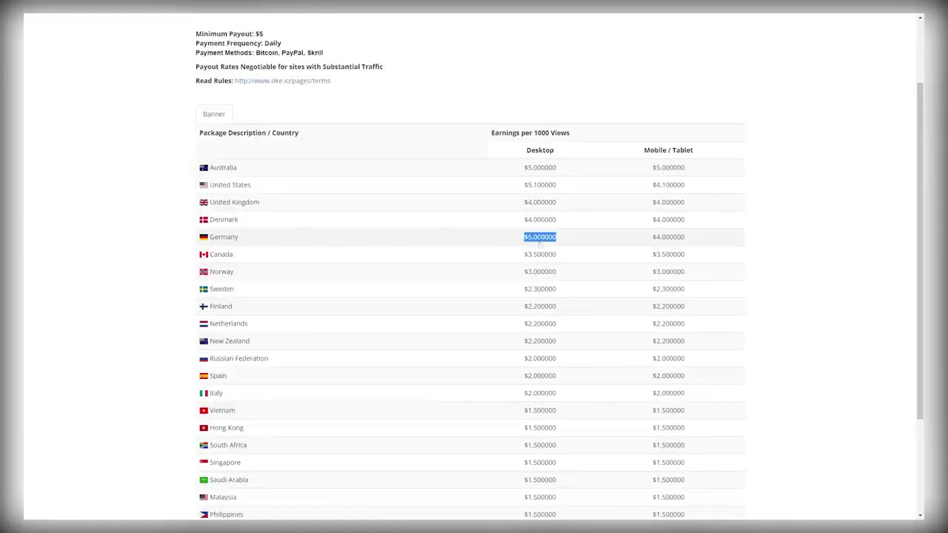
{"action": "left_click_drag", "start_coordinate": [252, 185], "coordinate": [226, 185]}
{"action": "mouse_move", "coordinate": [497, 206]}
{"action": "left_mouse_down"}
{"action": "mouse_move", "coordinate": [508, 191]}
{"action": "mouse_move", "coordinate": [572, 193]}
{"action": "left_mouse_up"}
{"action": "left_click", "coordinate": [578, 191]}
- Review the Fast Growing stats and the accepted payment logos, including bank transfer
{"action": "middle_click", "coordinate": [819, 151]}
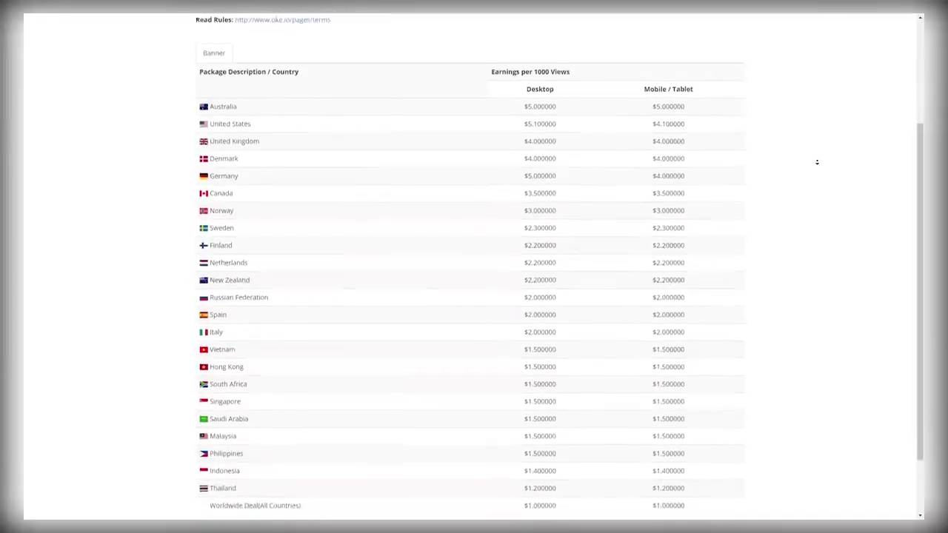
{"action": "left_click", "coordinate": [817, 162]}
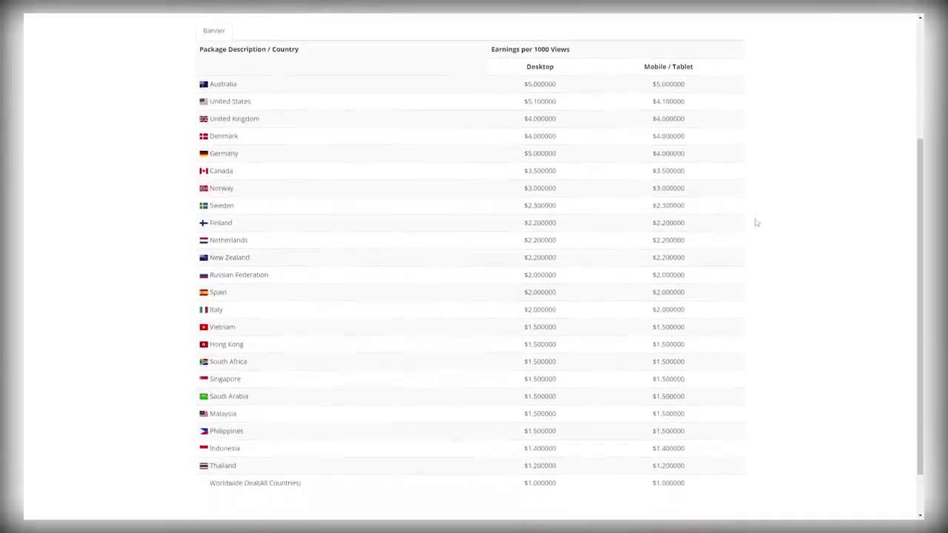
{"action": "scroll", "coordinate": [423, 289], "scroll_direction": "up", "scroll_amount": 3}
{"action": "scroll", "coordinate": [409, 249], "scroll_direction": "up", "scroll_amount": 2}
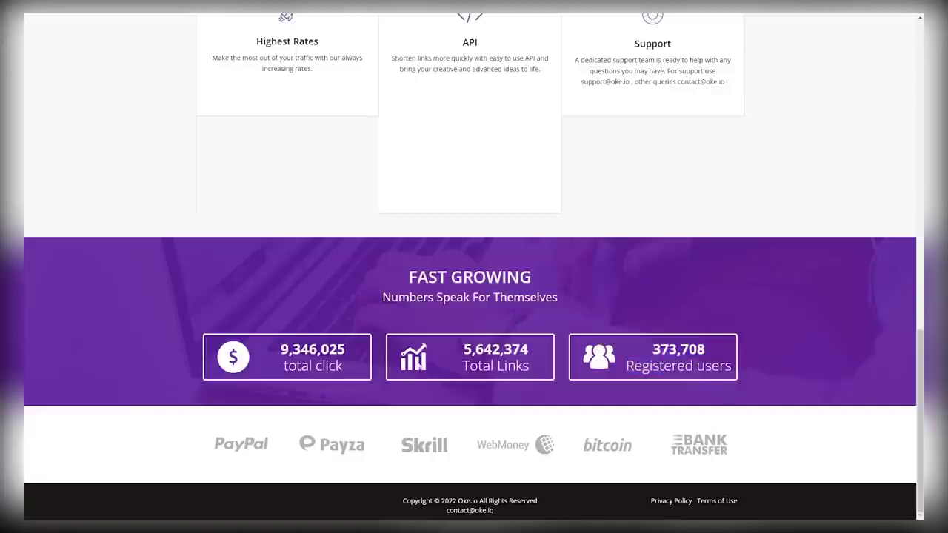
{"action": "left_click_drag", "start_coordinate": [224, 458], "coordinate": [344, 401]}
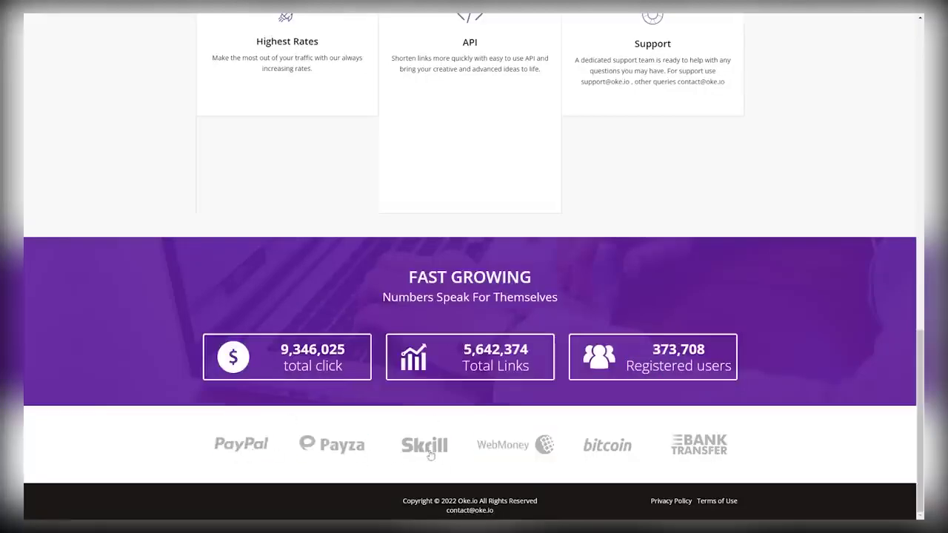
{"action": "double_click", "coordinate": [709, 464]}
{"action": "left_click", "coordinate": [836, 362]}
{"action": "scroll", "coordinate": [744, 390], "scroll_direction": "up", "scroll_amount": 5}
- Go to the top of oke.io and choose Sign Up in the header
{"action": "scroll", "coordinate": [734, 382], "scroll_direction": "up", "scroll_amount": 15}
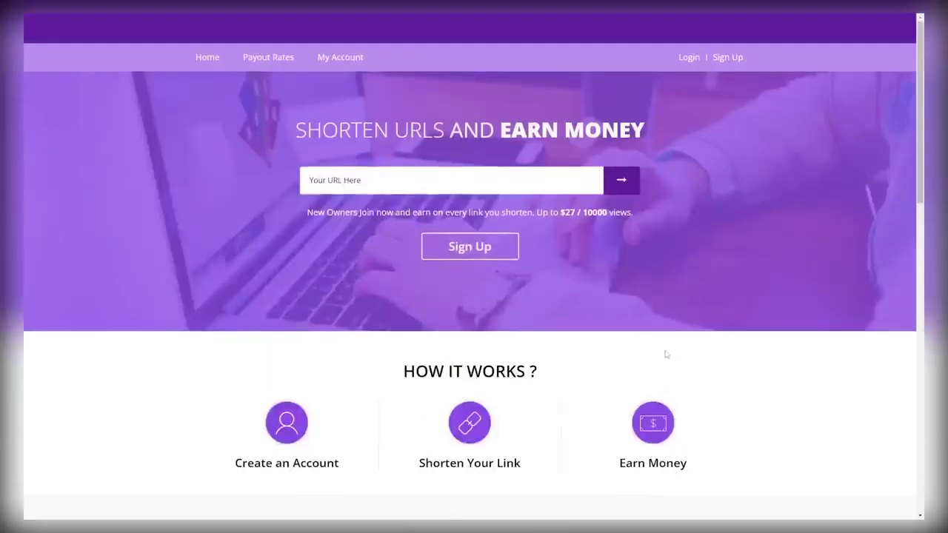
{"action": "left_click_drag", "start_coordinate": [731, 60], "coordinate": [727, 61]}
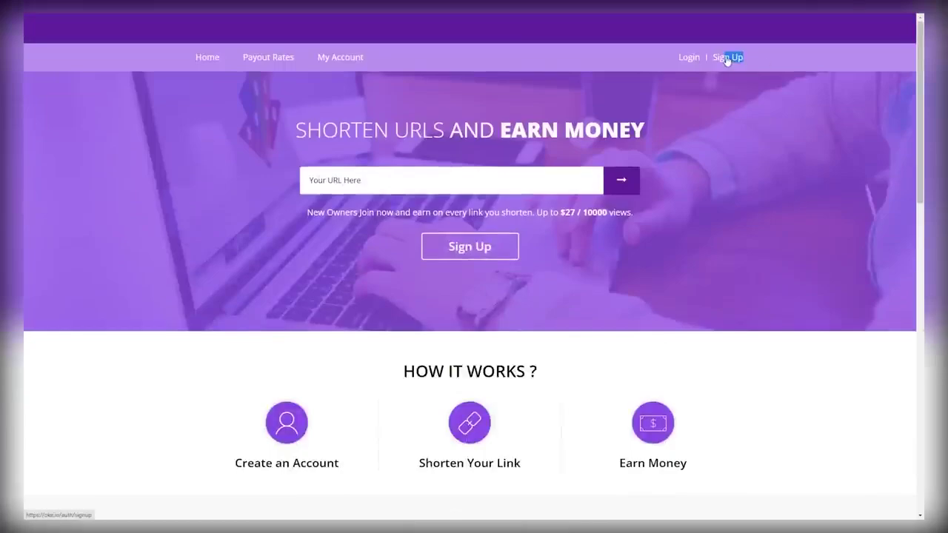
{"action": "left_click", "coordinate": [727, 60]}
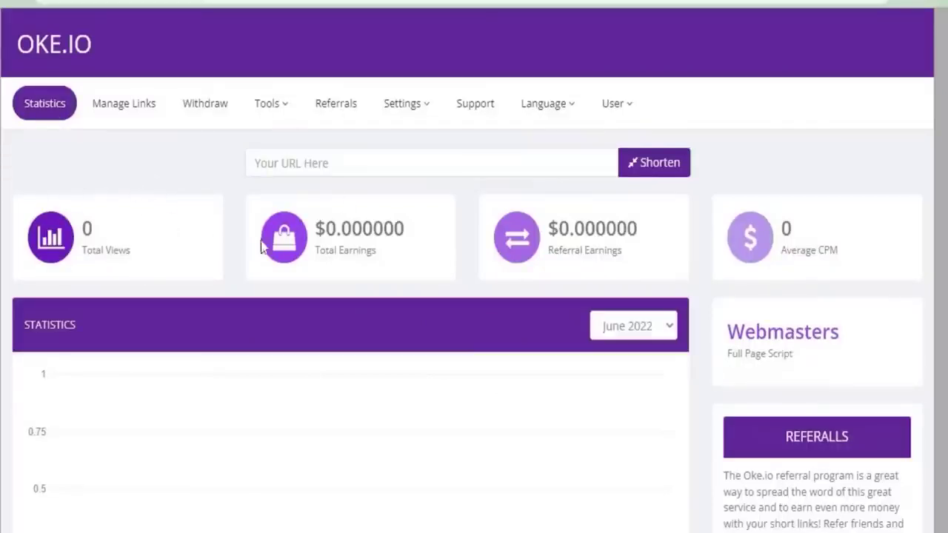
- Look over the dashboard's zero Total Views and $0.000000 Total Earnings cards
{"action": "left_click_drag", "start_coordinate": [322, 227], "coordinate": [423, 262]}
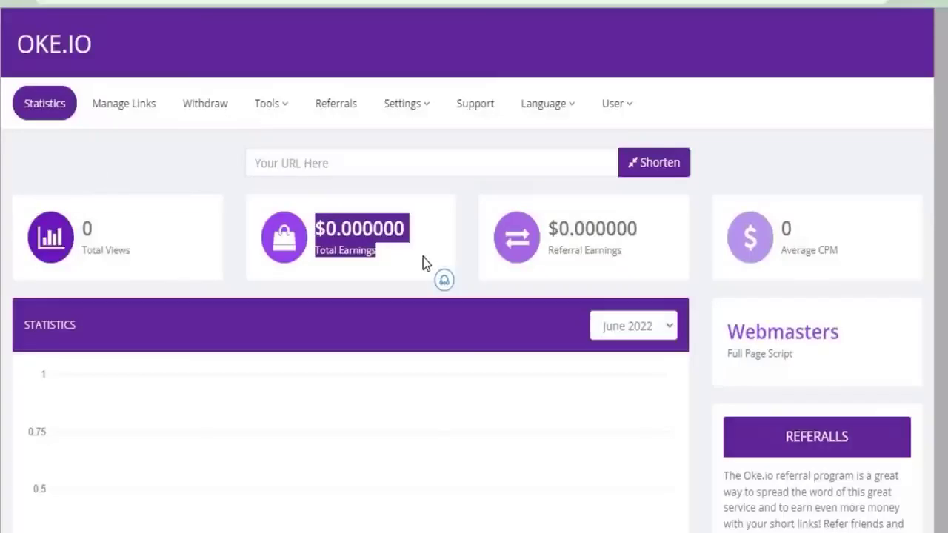
{"action": "left_click_drag", "start_coordinate": [80, 226], "coordinate": [156, 249]}
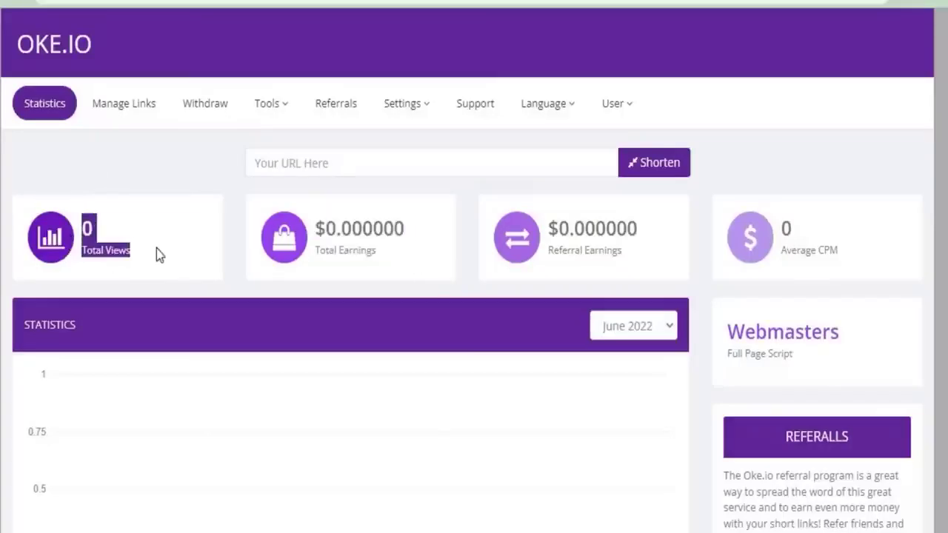
{"action": "left_click_drag", "start_coordinate": [314, 228], "coordinate": [409, 253]}
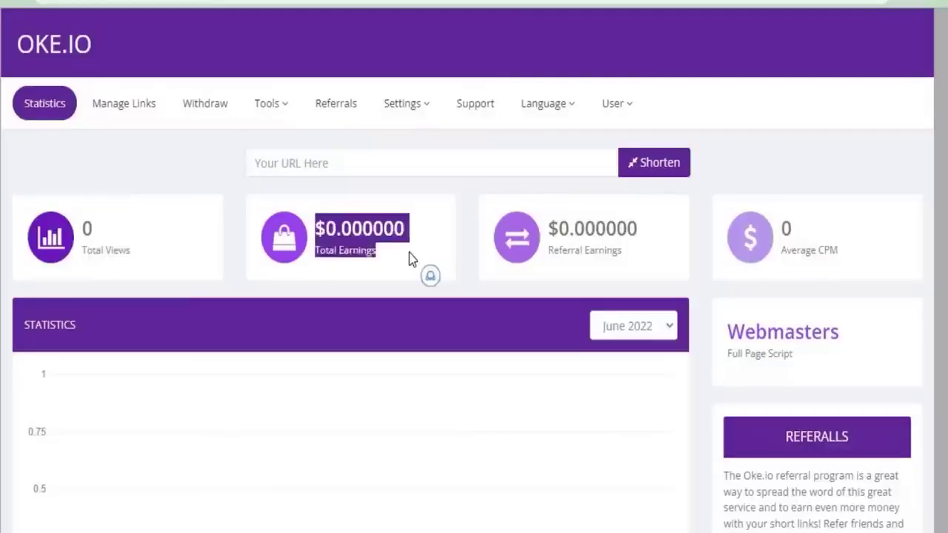
{"action": "left_click", "coordinate": [486, 280]}
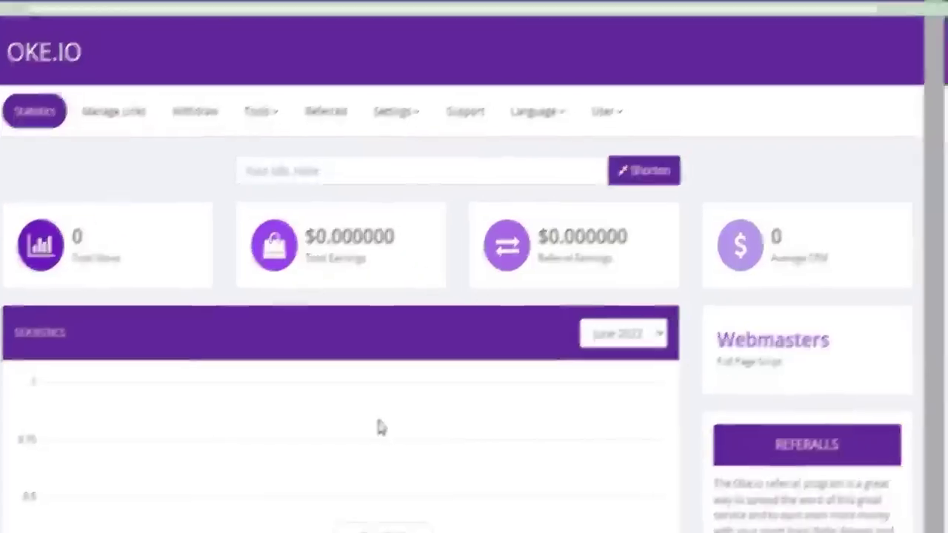
- Scroll through the Fortnite directory's live channels to pick a stream
{"action": "scroll", "coordinate": [527, 316], "scroll_direction": "down", "scroll_amount": 1}
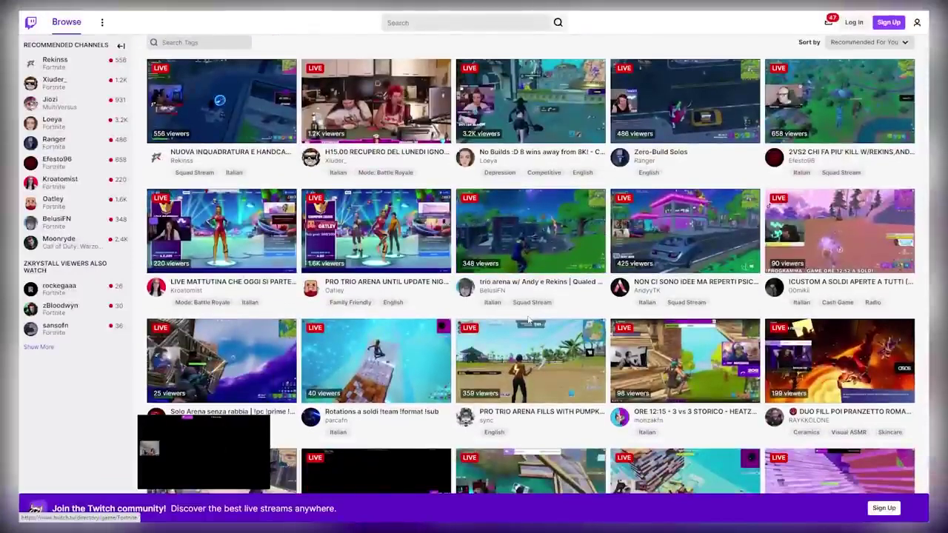
{"action": "scroll", "coordinate": [528, 320], "scroll_direction": "down", "scroll_amount": 2}
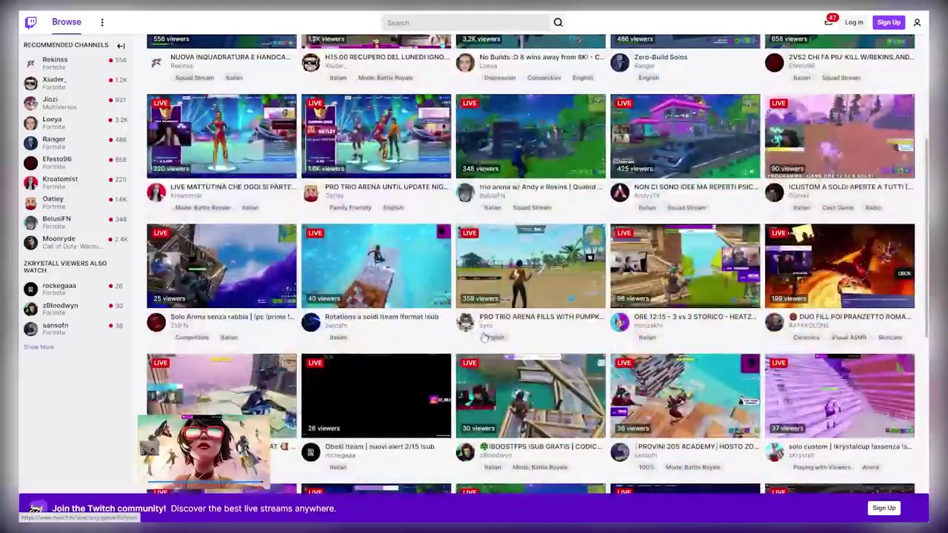
{"action": "scroll", "coordinate": [473, 351], "scroll_direction": "down", "scroll_amount": 3}
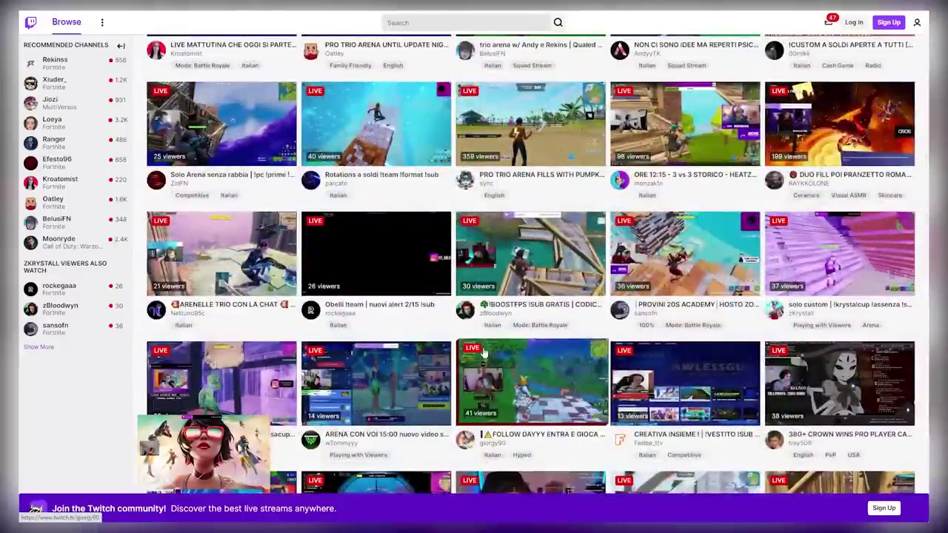
{"action": "scroll", "coordinate": [485, 351], "scroll_direction": "down", "scroll_amount": 1}
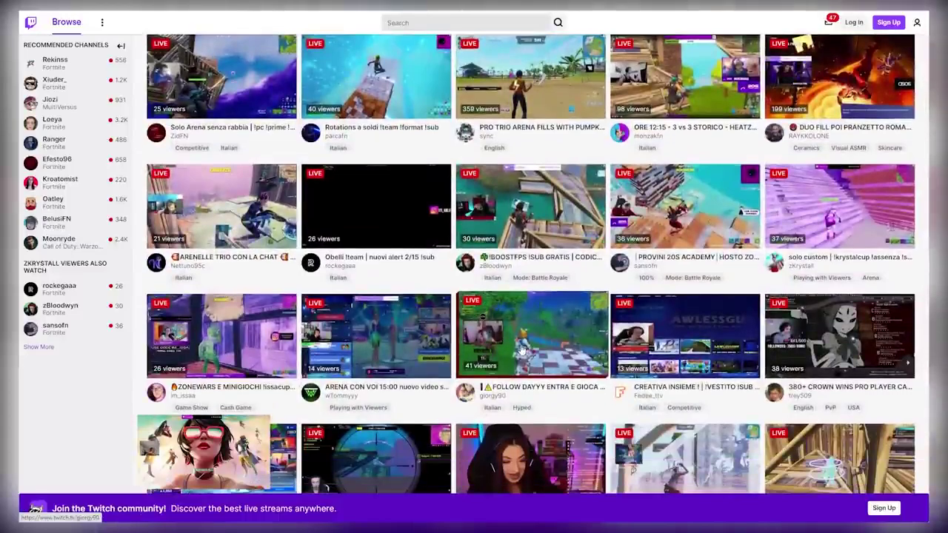
{"action": "scroll", "coordinate": [523, 348], "scroll_direction": "down", "scroll_amount": 2}
{"action": "scroll", "coordinate": [665, 337], "scroll_direction": "down", "scroll_amount": 1}
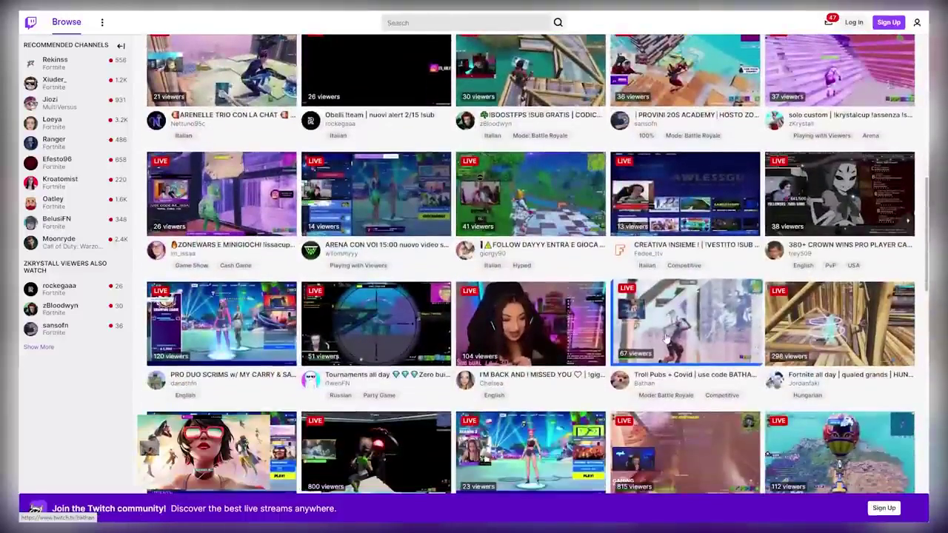
{"action": "scroll", "coordinate": [665, 339], "scroll_direction": "down", "scroll_amount": 3}
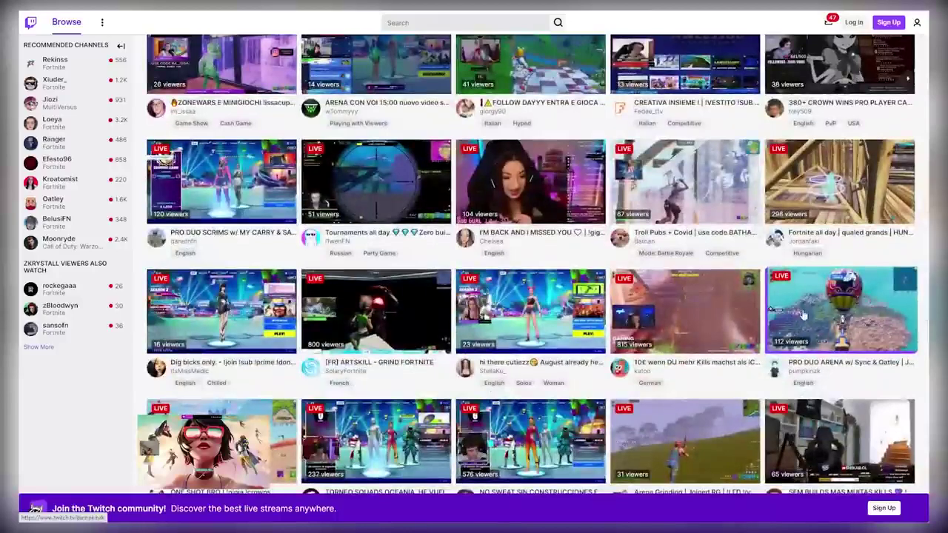
{"action": "scroll", "coordinate": [548, 325], "scroll_direction": "up", "scroll_amount": 4}
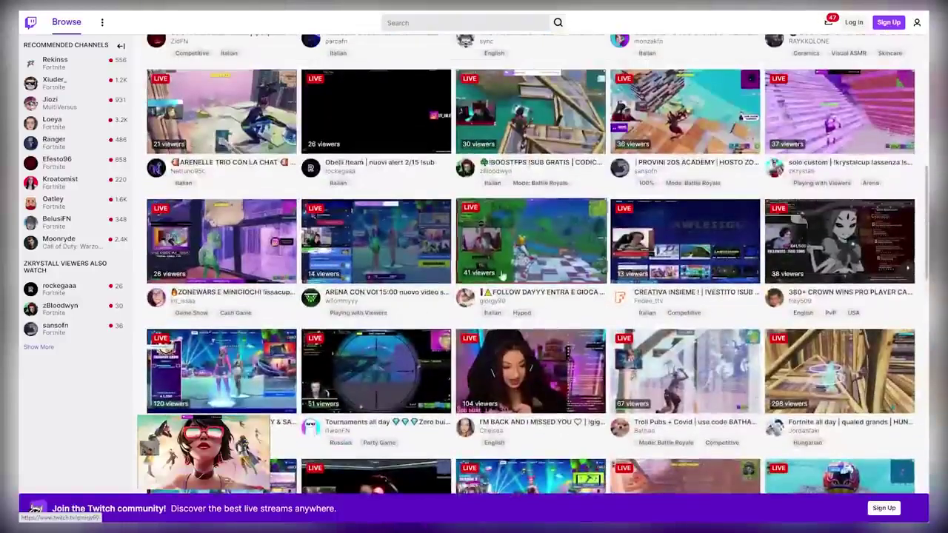
{"action": "scroll", "coordinate": [503, 278], "scroll_direction": "up", "scroll_amount": 1}
{"action": "scroll", "coordinate": [666, 334], "scroll_direction": "down", "scroll_amount": 3}
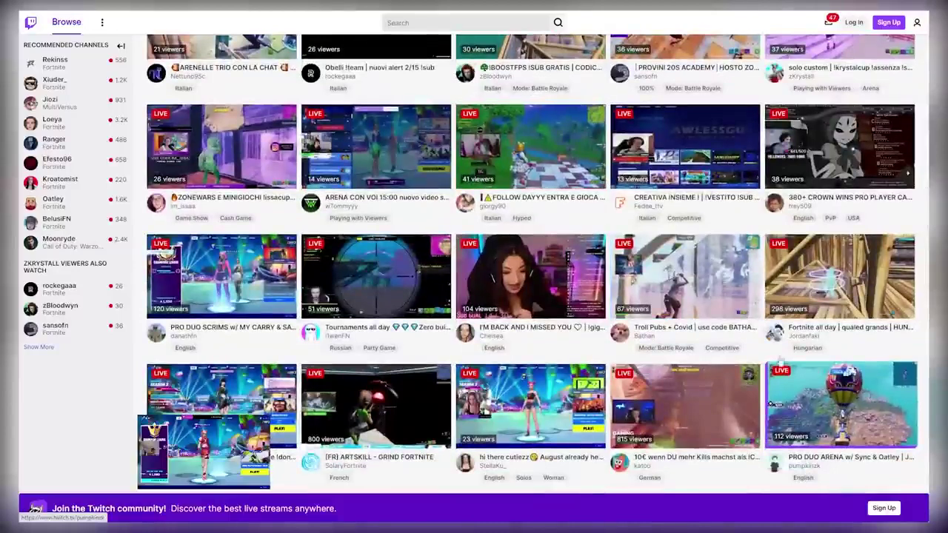
- Open a live Fortnite channel and copy its URL from the Share menu
{"action": "left_click", "coordinate": [506, 183]}
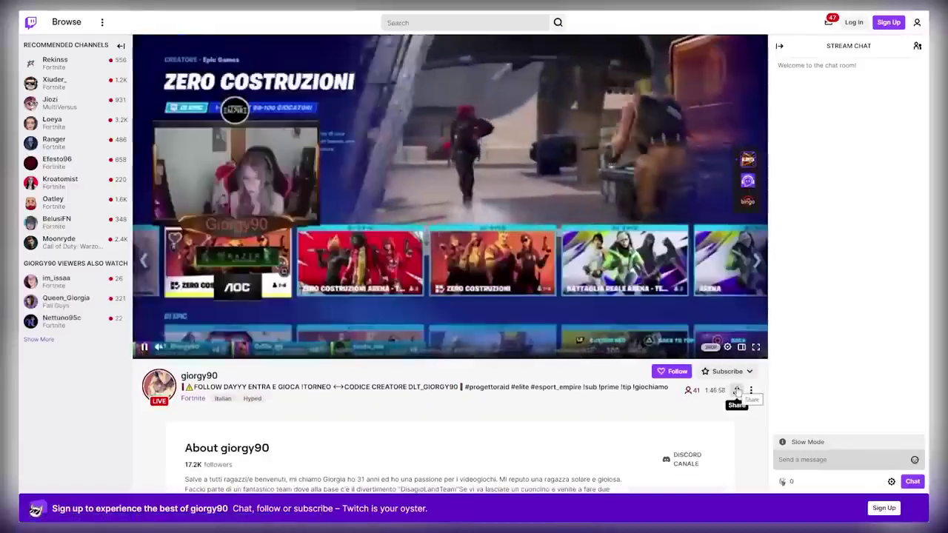
{"action": "left_click", "coordinate": [737, 390]}
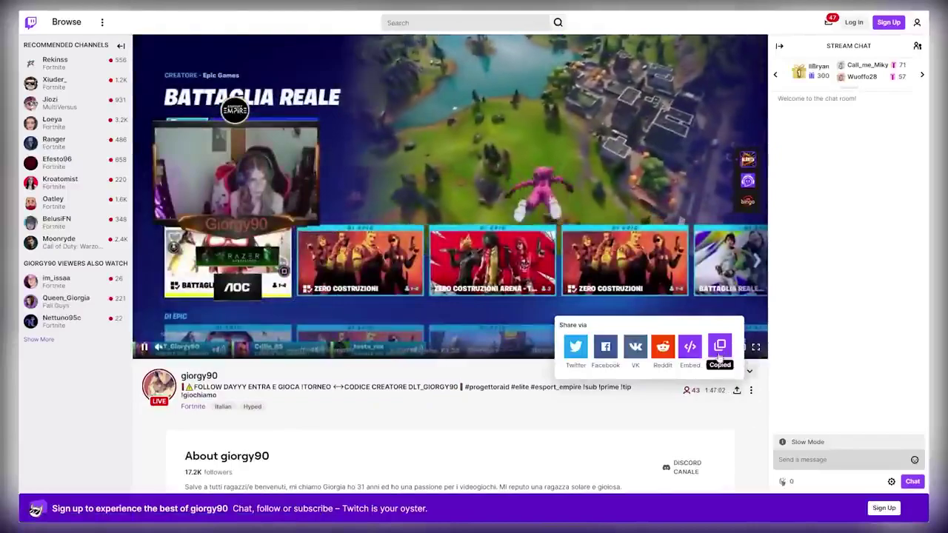
{"action": "double_click", "coordinate": [730, 365]}
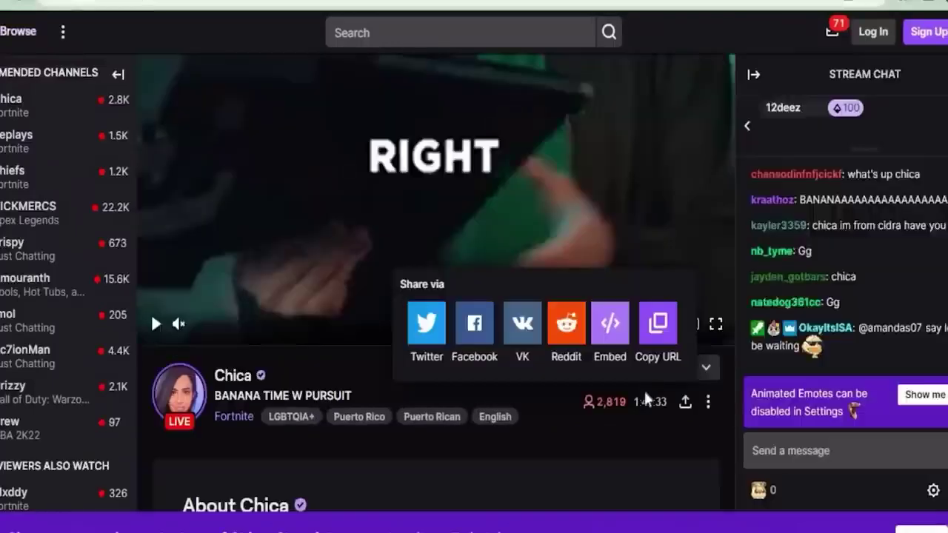
{"action": "left_click", "coordinate": [661, 326]}
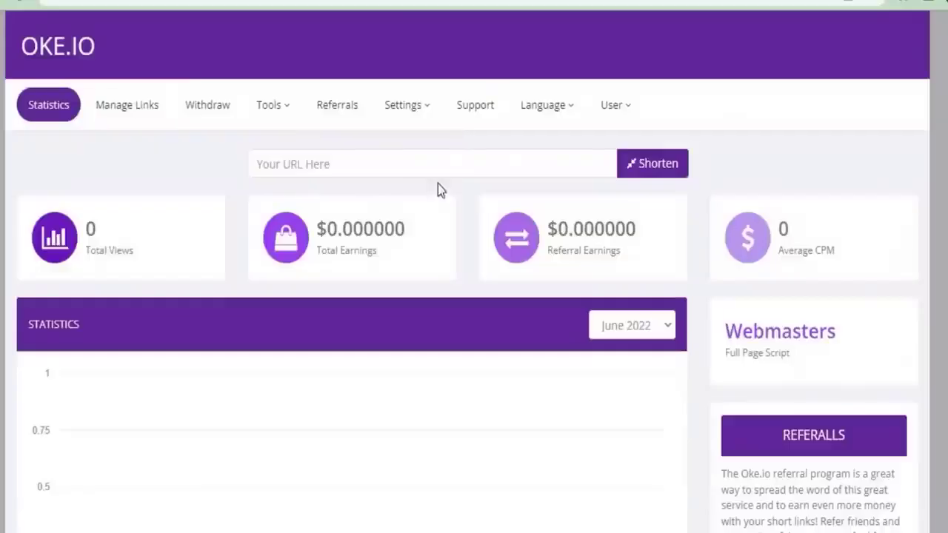
- Paste the copied Twitch channel link into oke.io and shorten it
{"action": "right_click", "coordinate": [443, 160]}
{"action": "left_click", "coordinate": [535, 299]}
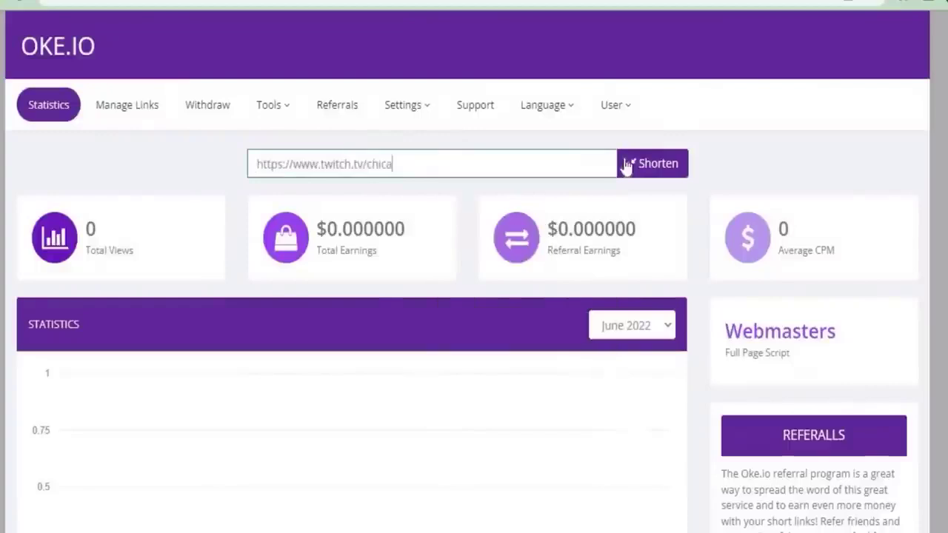
{"action": "left_click", "coordinate": [652, 163]}
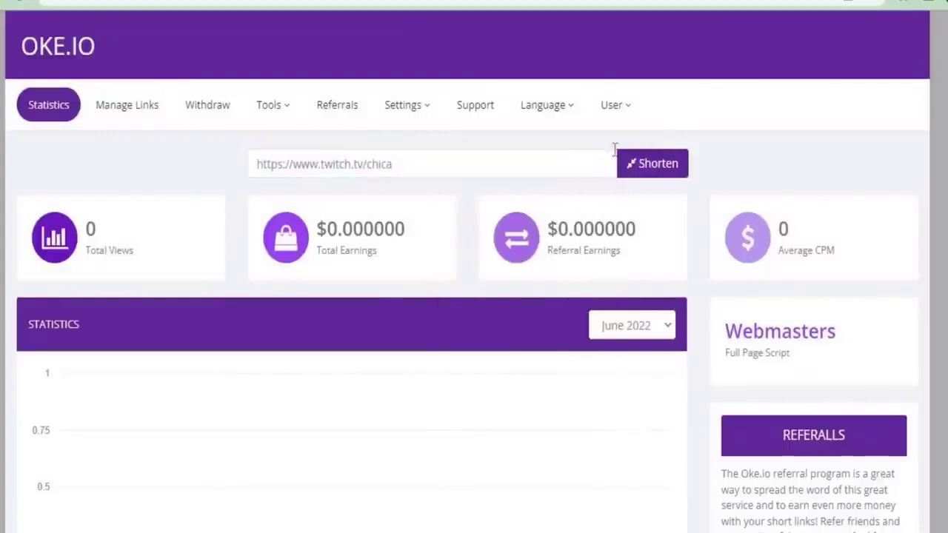
{"action": "left_click", "coordinate": [419, 206]}
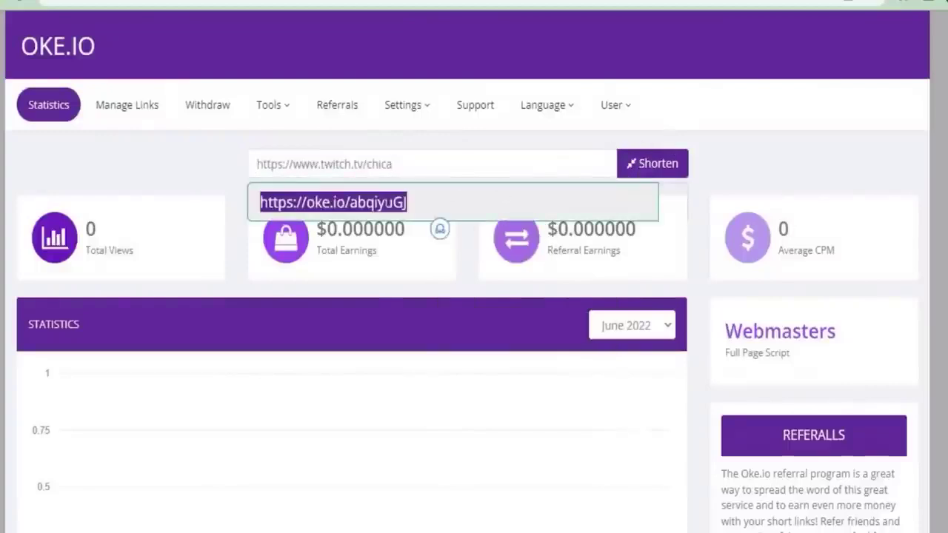
{"action": "right_click", "coordinate": [339, 159]}
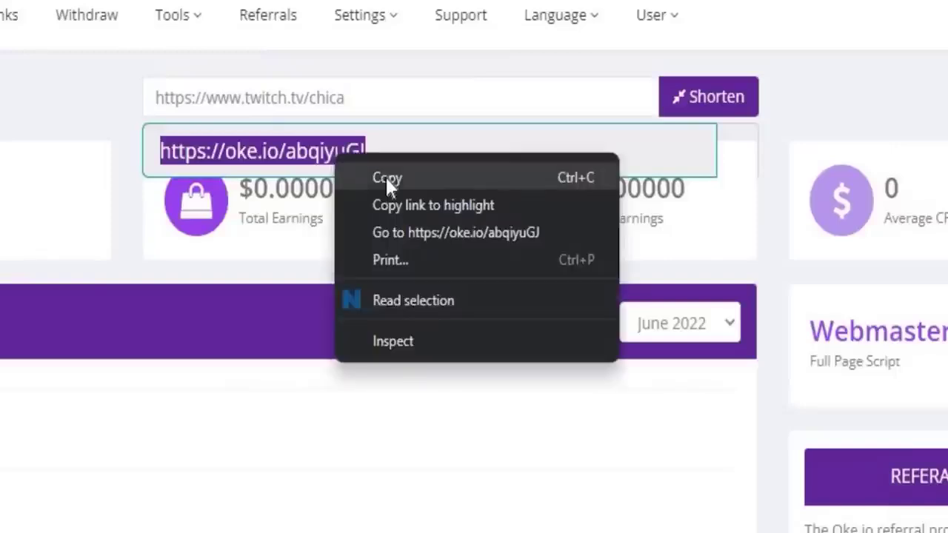
{"action": "left_click", "coordinate": [385, 176]}
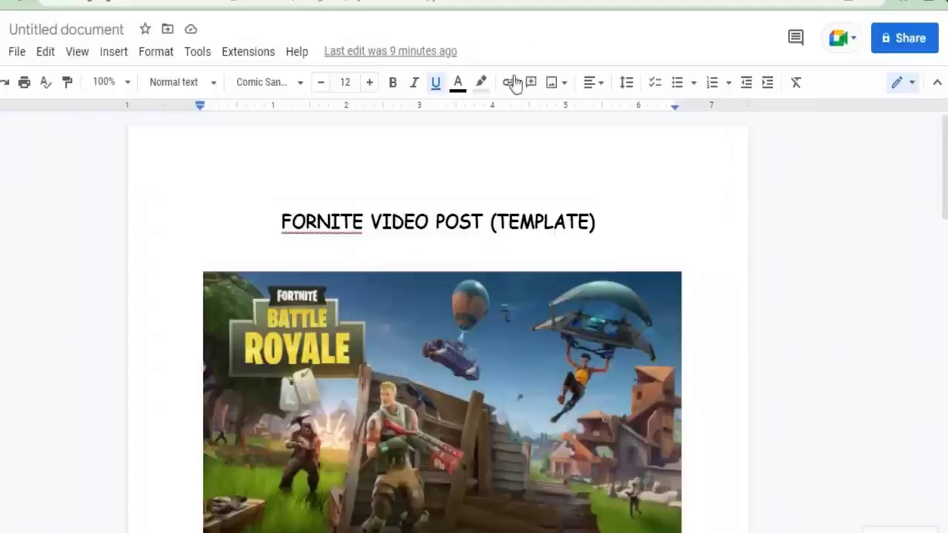
{"action": "scroll", "coordinate": [448, 234], "scroll_direction": "down", "scroll_amount": 1}
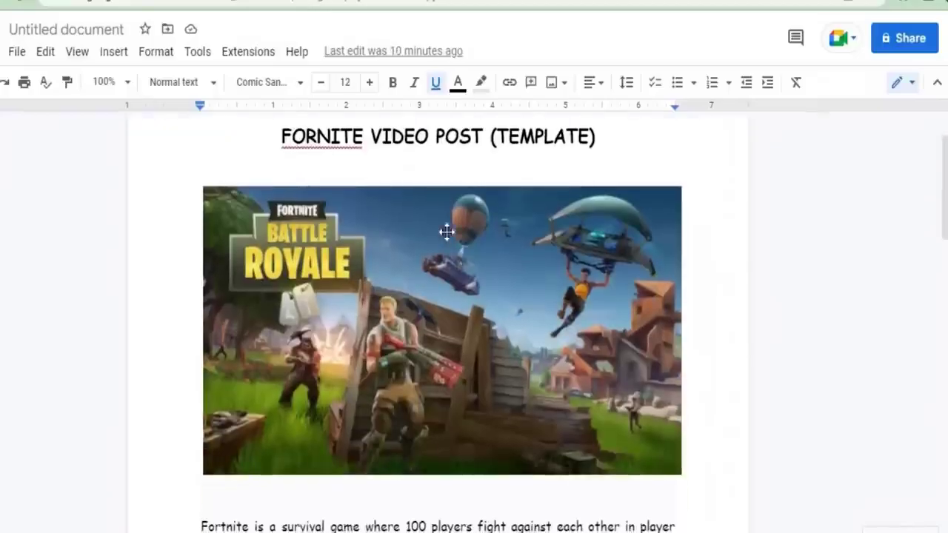
{"action": "scroll", "coordinate": [448, 234], "scroll_direction": "down", "scroll_amount": 1}
{"action": "scroll", "coordinate": [448, 234], "scroll_direction": "down", "scroll_amount": 1}
{"action": "scroll", "coordinate": [441, 272], "scroll_direction": "down", "scroll_amount": 1}
{"action": "scroll", "coordinate": [441, 273], "scroll_direction": "down", "scroll_amount": 2}
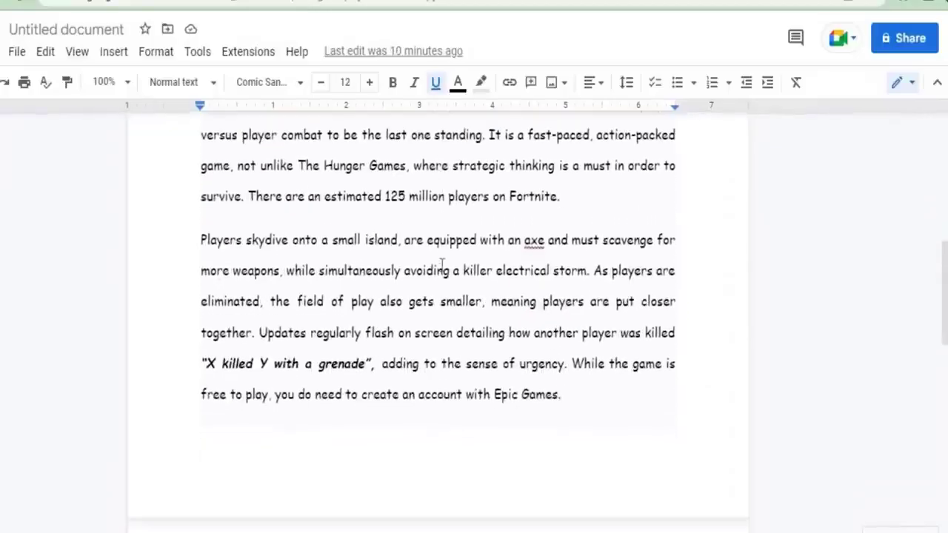
{"action": "scroll", "coordinate": [441, 272], "scroll_direction": "down", "scroll_amount": 1}
{"action": "scroll", "coordinate": [440, 272], "scroll_direction": "down", "scroll_amount": 1}
{"action": "scroll", "coordinate": [441, 273], "scroll_direction": "down", "scroll_amount": 2}
{"action": "scroll", "coordinate": [440, 273], "scroll_direction": "down", "scroll_amount": 1}
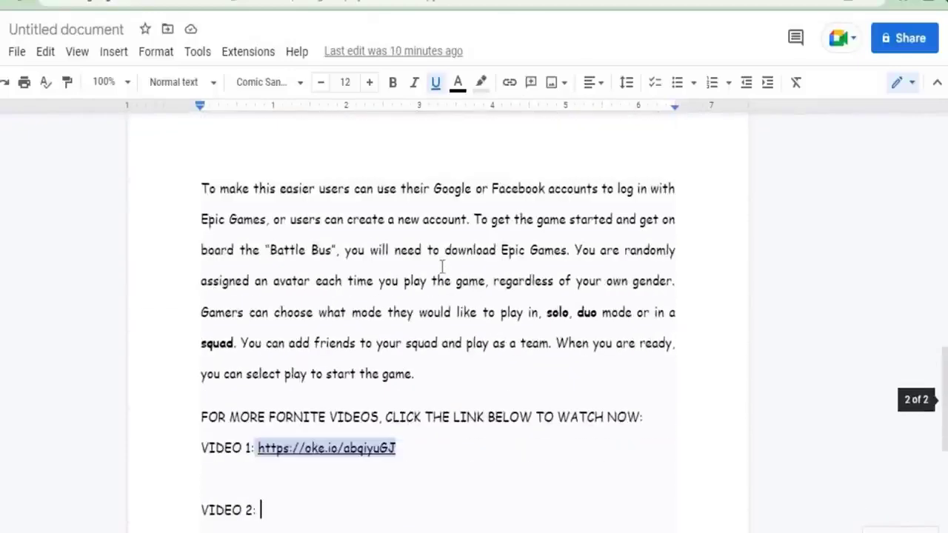
{"action": "scroll", "coordinate": [441, 273], "scroll_direction": "down", "scroll_amount": 1}
{"action": "scroll", "coordinate": [442, 267], "scroll_direction": "down", "scroll_amount": 1}
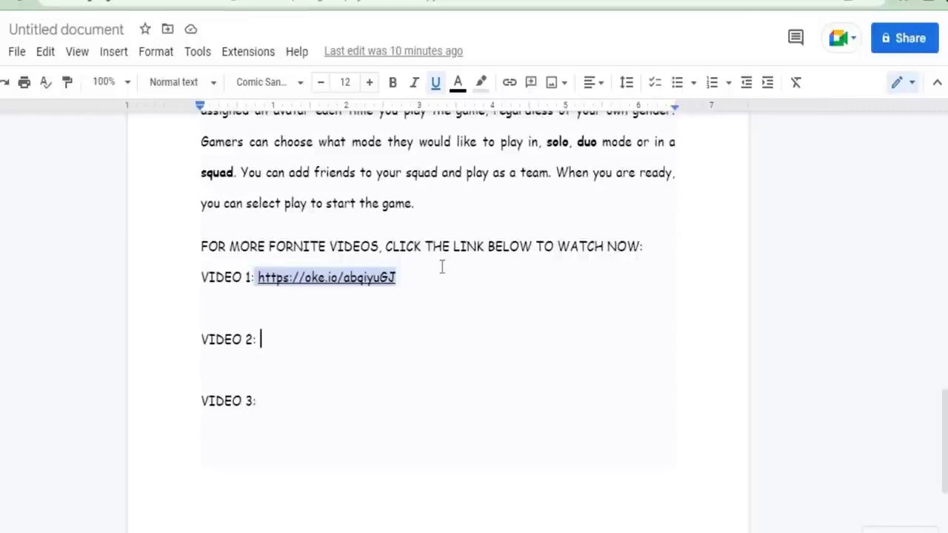
{"action": "scroll", "coordinate": [432, 263], "scroll_direction": "down", "scroll_amount": 1}
{"action": "left_click_drag", "start_coordinate": [194, 153], "coordinate": [679, 159]}
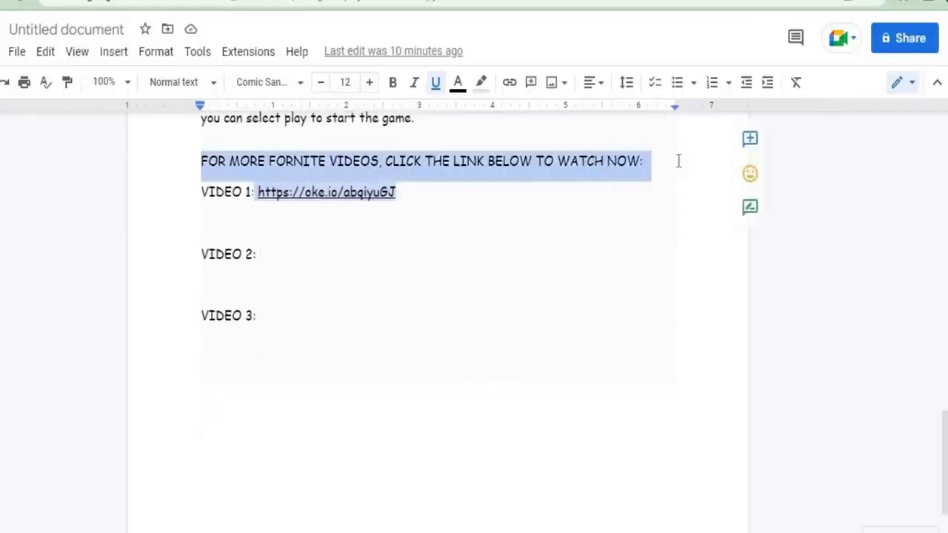
{"action": "left_click", "coordinate": [311, 264]}
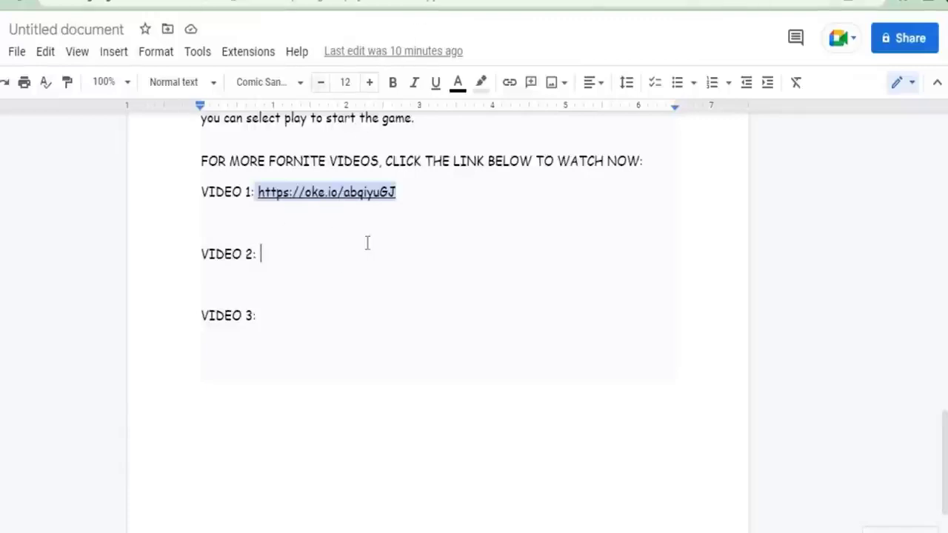
{"action": "left_click_drag", "start_coordinate": [397, 192], "coordinate": [253, 196]}
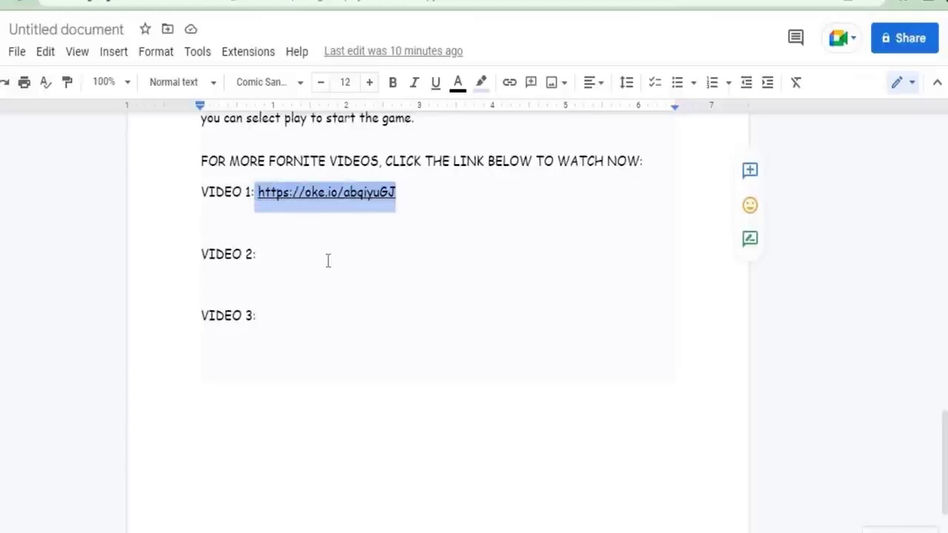
{"action": "left_click", "coordinate": [290, 256]}
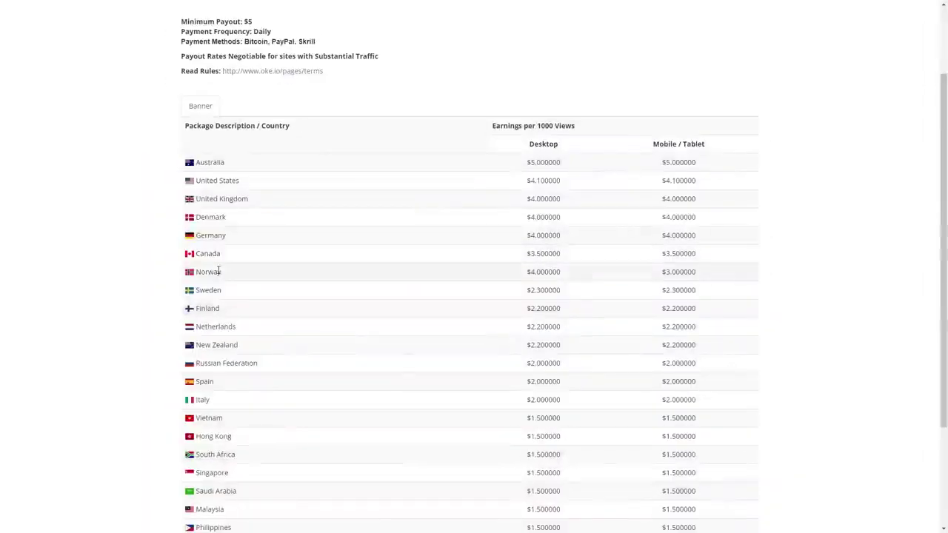
{"action": "left_click_drag", "start_coordinate": [219, 270], "coordinate": [185, 126]}
{"action": "left_click", "coordinate": [534, 271]}
{"action": "mouse_move", "coordinate": [551, 272]}
{"action": "left_mouse_down"}
{"action": "mouse_move", "coordinate": [573, 271]}
{"action": "mouse_move", "coordinate": [528, 271]}
{"action": "left_mouse_up"}
{"action": "left_click", "coordinate": [604, 276]}
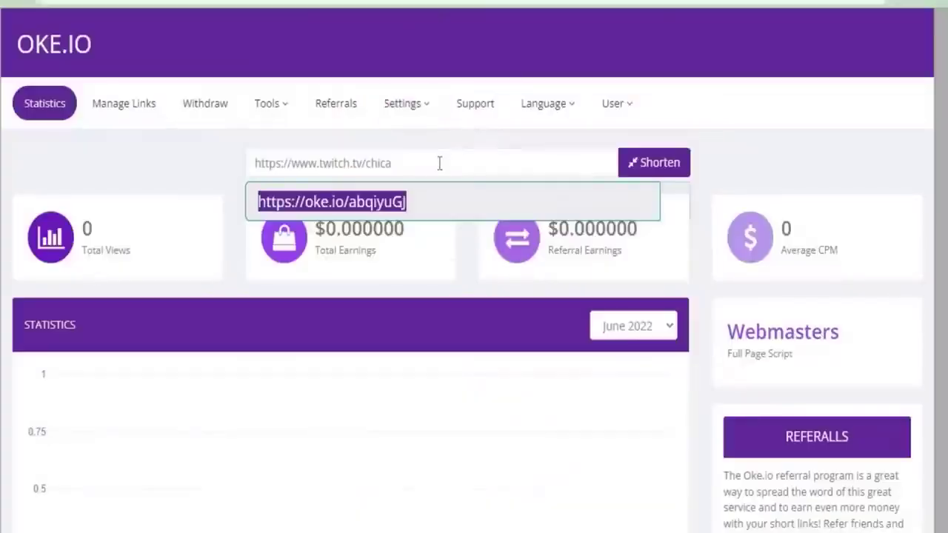
- Replace the previous address in the URL box with the Twitch replays link
{"action": "left_click_drag", "start_coordinate": [438, 161], "coordinate": [235, 164]}
{"action": "key", "text": "BackSpace"}
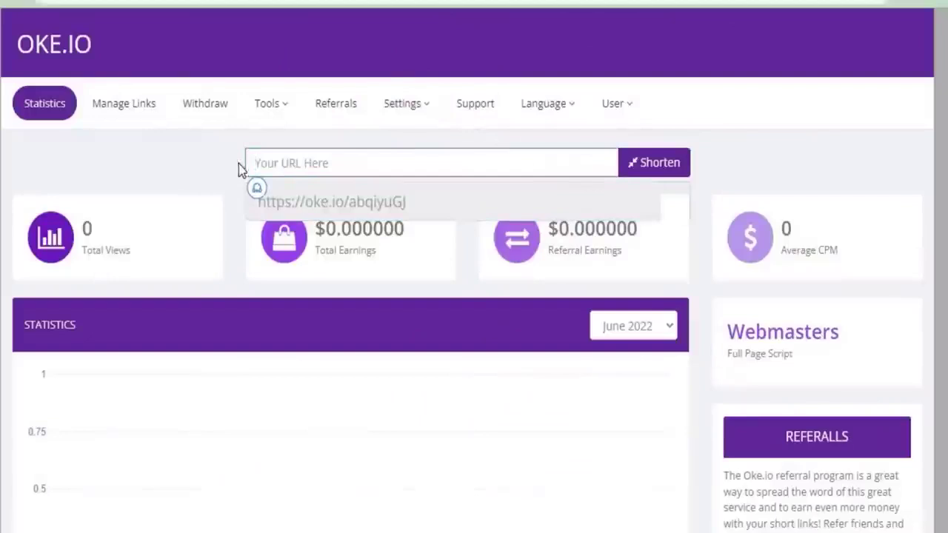
{"action": "right_click", "coordinate": [274, 163]}
{"action": "left_click", "coordinate": [357, 310]}
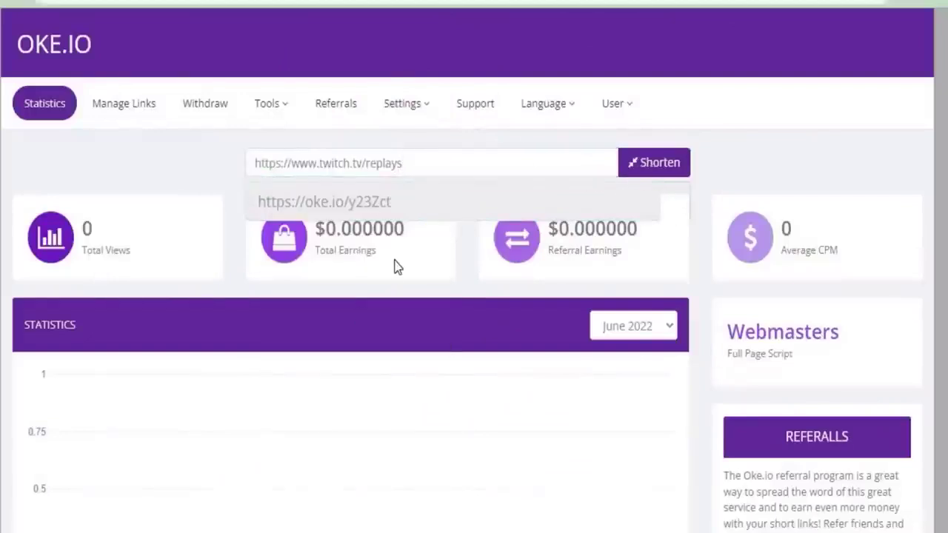
{"action": "left_click", "coordinate": [396, 204]}
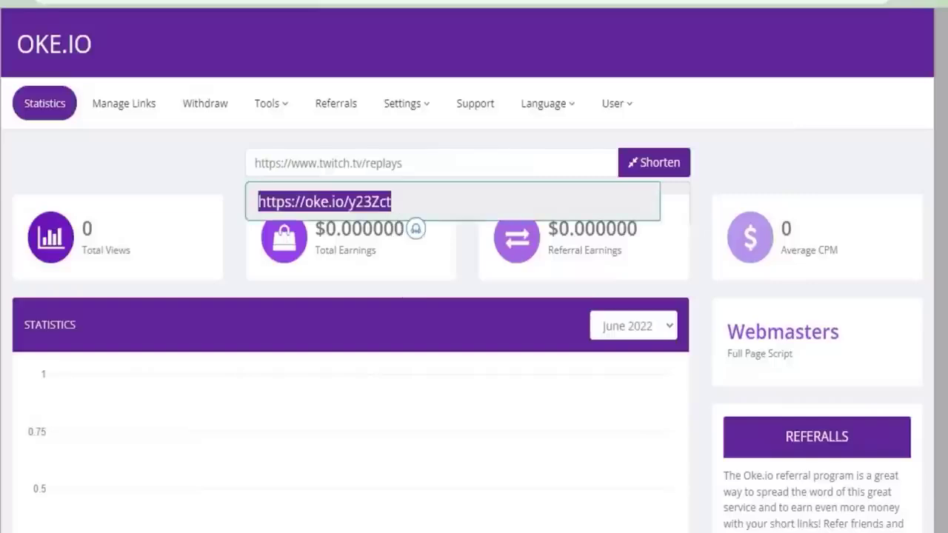
{"action": "right_click", "coordinate": [362, 212]}
{"action": "left_click", "coordinate": [398, 222]}
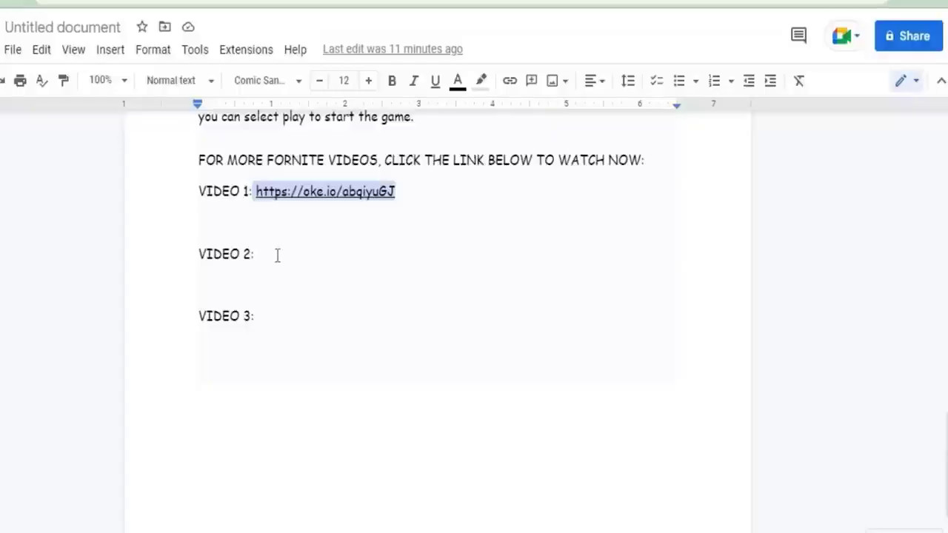
{"action": "right_click", "coordinate": [277, 256]}
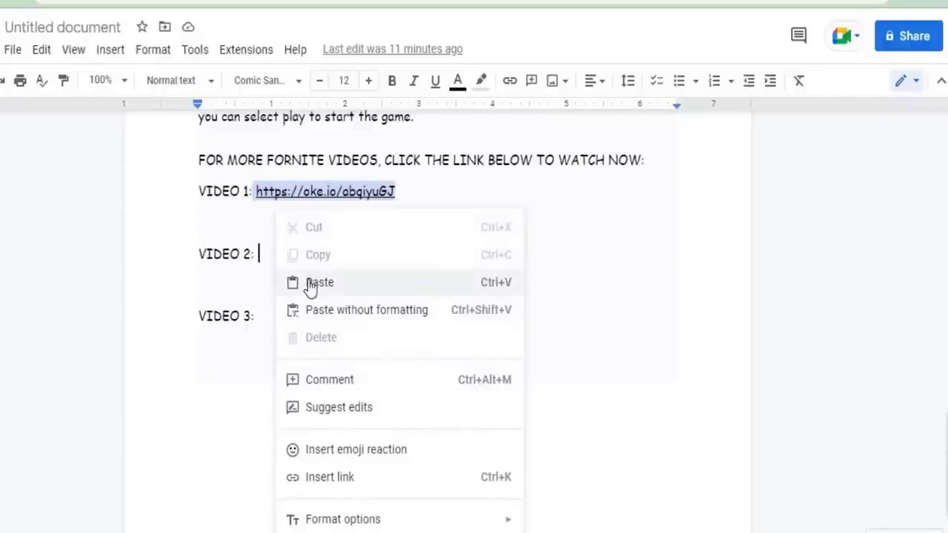
{"action": "left_click", "coordinate": [310, 285]}
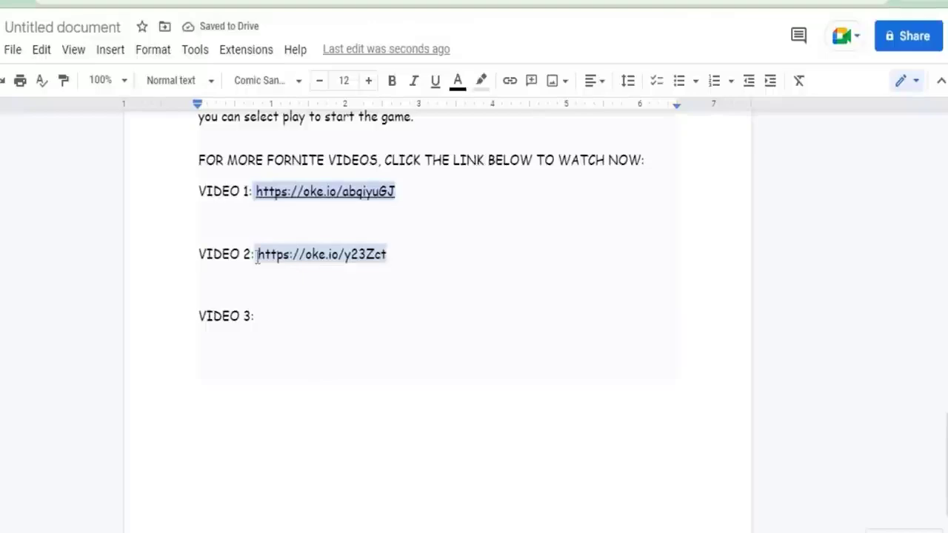
{"action": "left_click_drag", "start_coordinate": [252, 255], "coordinate": [396, 257]}
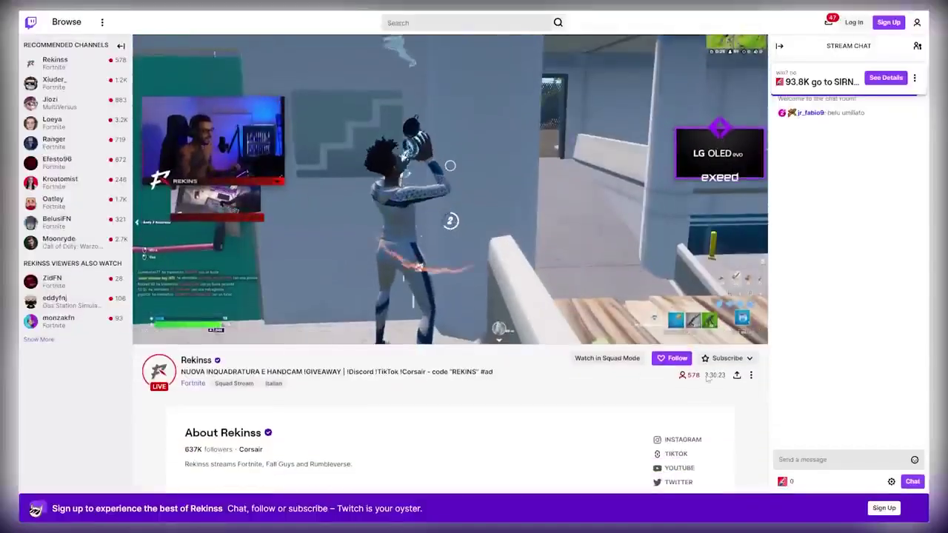
- Copy the live Fortnite stream's Twitch link with Share's Copy to clipboard
{"action": "left_click", "coordinate": [737, 375]}
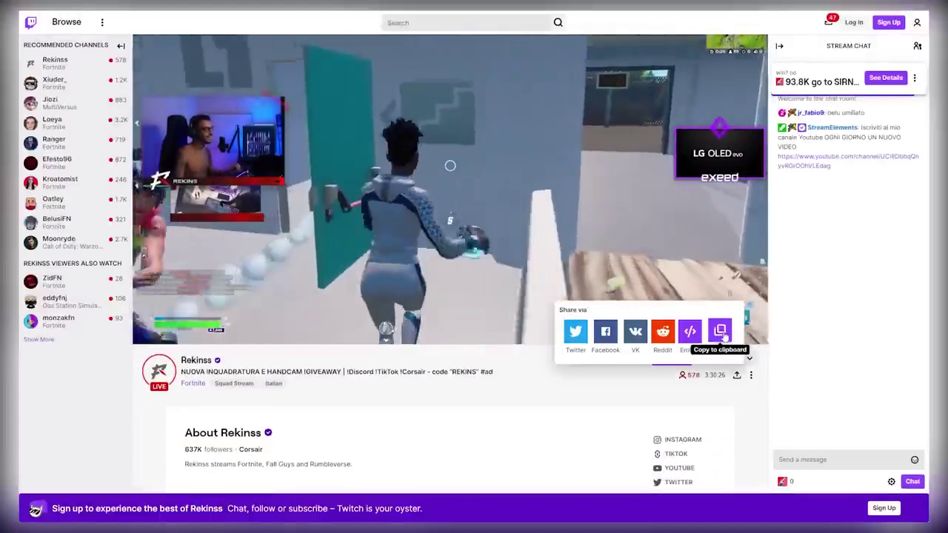
{"action": "left_click", "coordinate": [721, 333]}
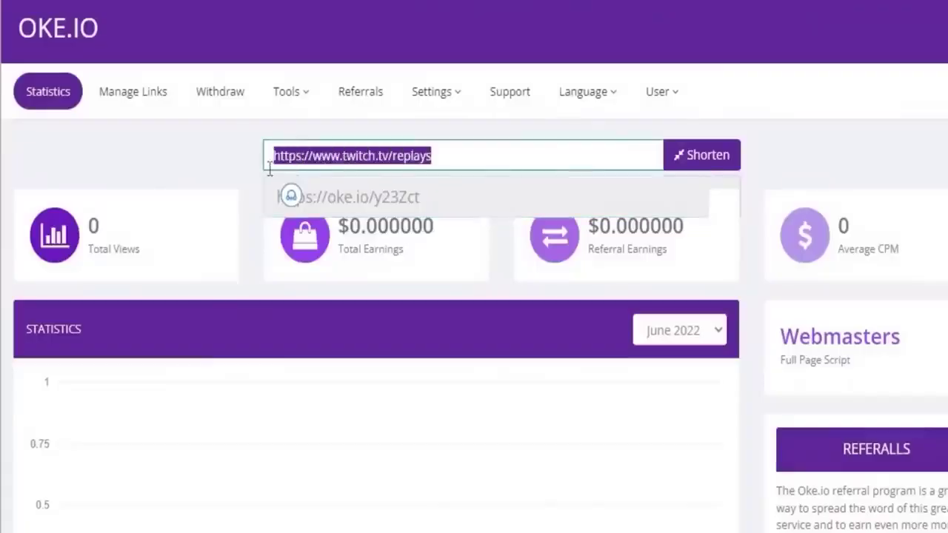
{"action": "right_click", "coordinate": [293, 164]}
{"action": "left_click", "coordinate": [349, 307]}
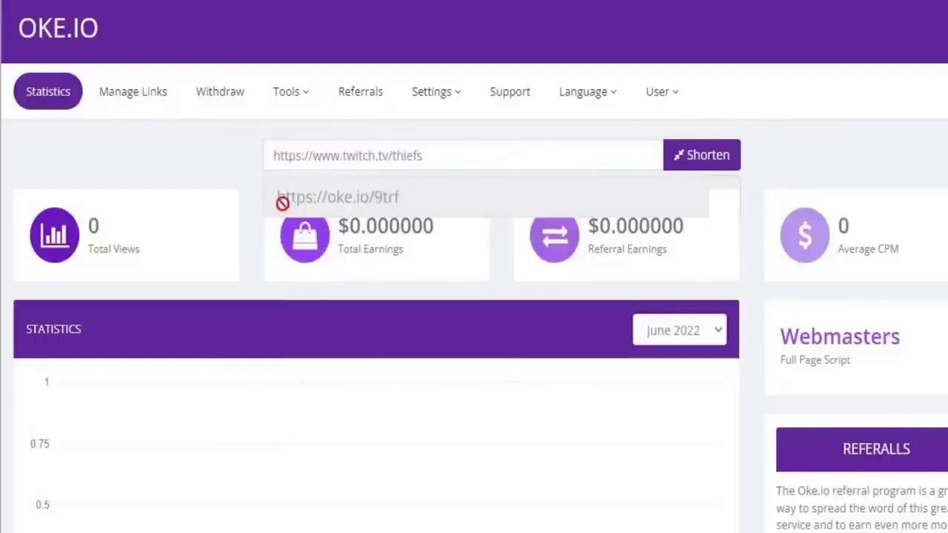
{"action": "right_click", "coordinate": [347, 196]}
{"action": "left_click", "coordinate": [395, 212]}
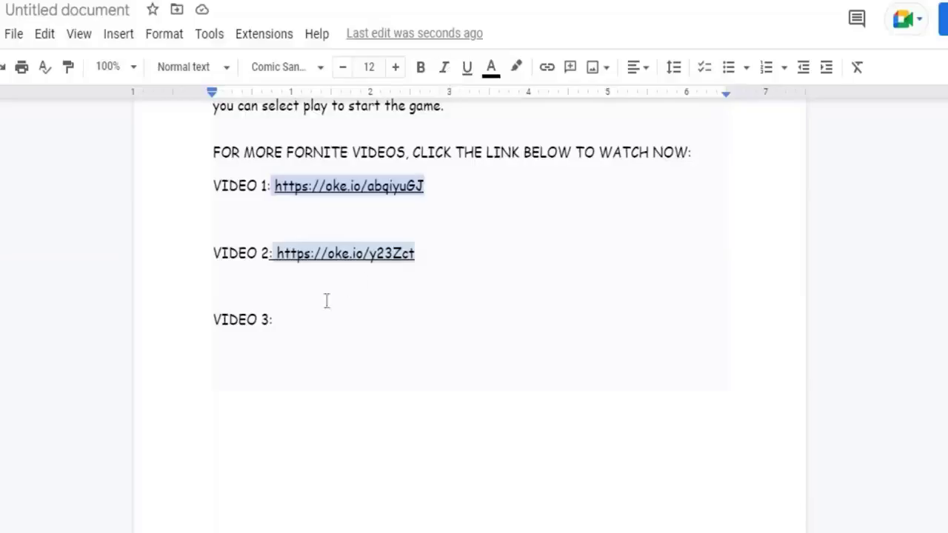
{"action": "right_click", "coordinate": [296, 328]}
{"action": "left_click", "coordinate": [359, 243]}
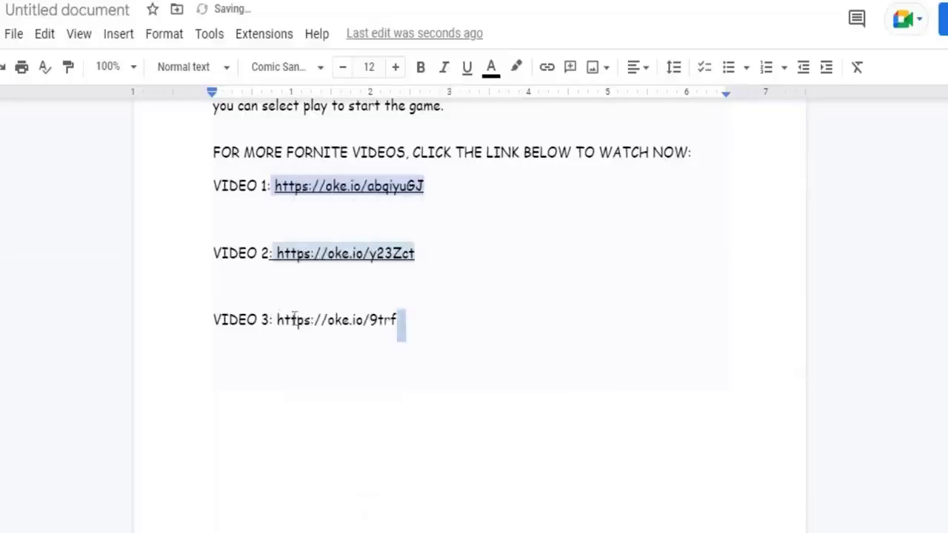
{"action": "left_click_drag", "start_coordinate": [293, 317], "coordinate": [276, 320]}
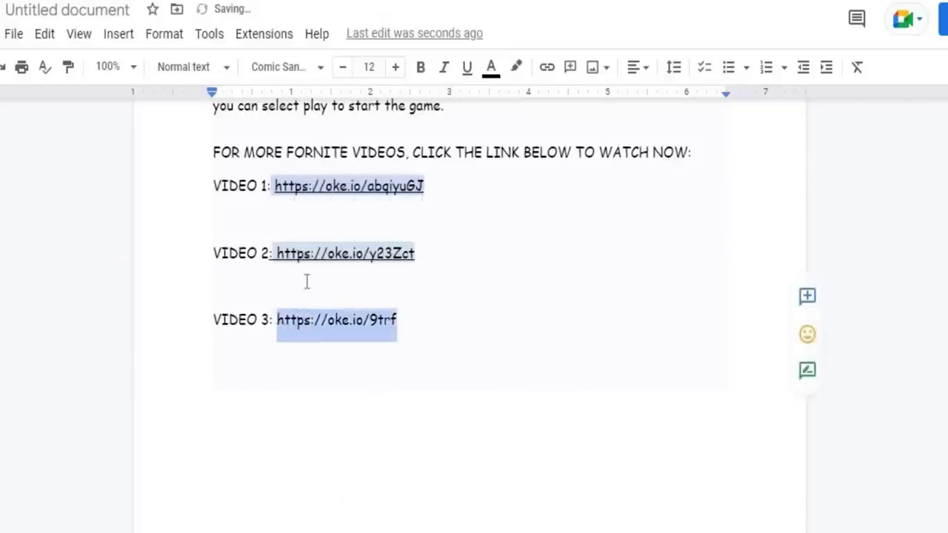
{"action": "left_click", "coordinate": [480, 323]}
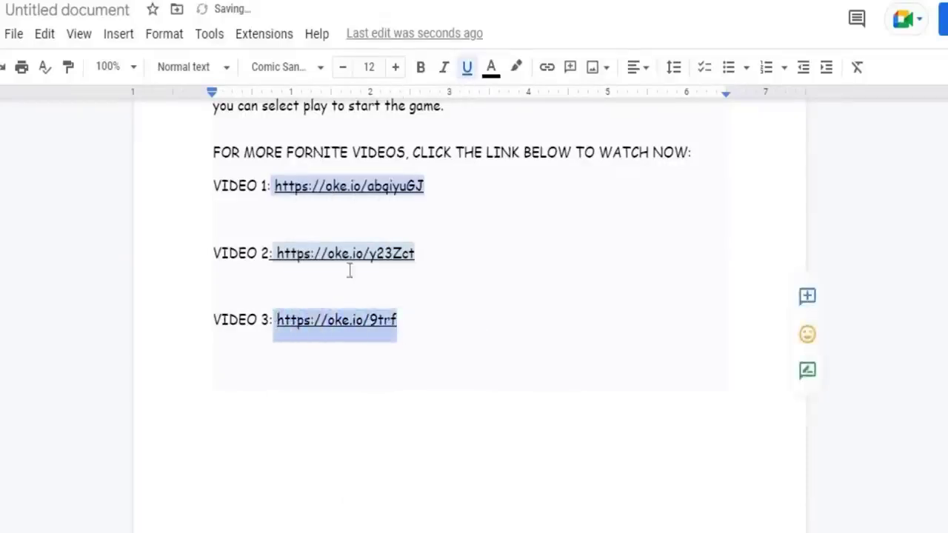
{"action": "left_click", "coordinate": [516, 68]}
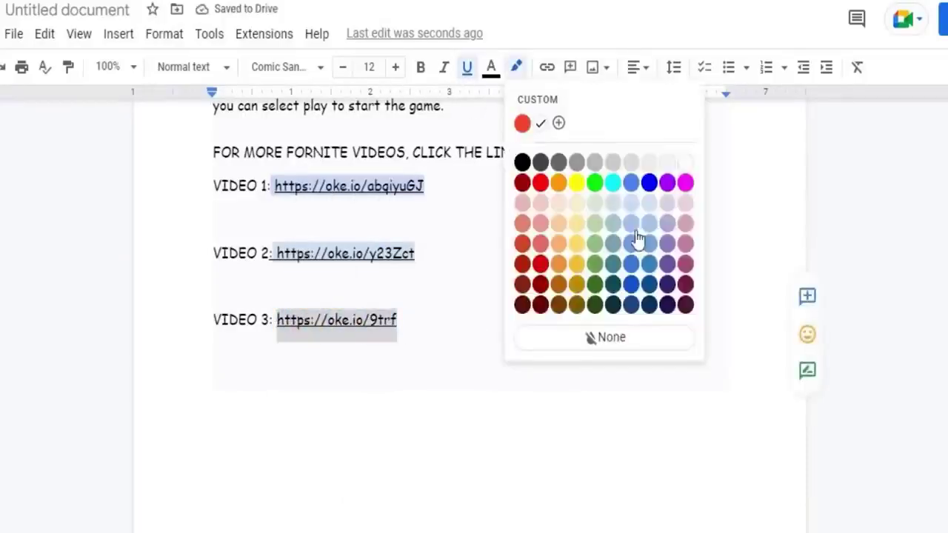
{"action": "left_click", "coordinate": [559, 340]}
- Scroll back up to the post title and leave the caret at its end
{"action": "scroll", "coordinate": [555, 339], "scroll_direction": "up", "scroll_amount": 5}
{"action": "scroll", "coordinate": [555, 340], "scroll_direction": "up", "scroll_amount": 5}
{"action": "scroll", "coordinate": [555, 339], "scroll_direction": "up", "scroll_amount": 5}
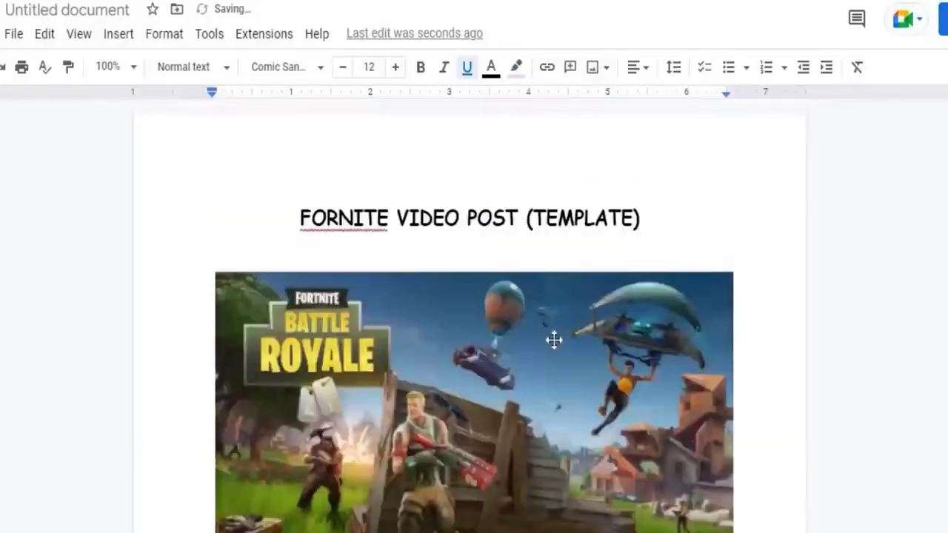
{"action": "triple_click", "coordinate": [654, 211]}
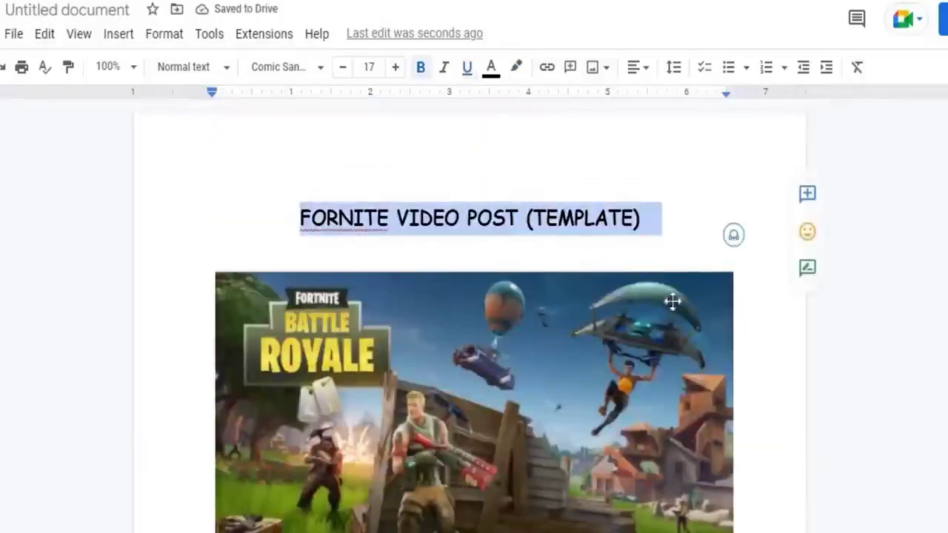
{"action": "key", "text": "Right"}
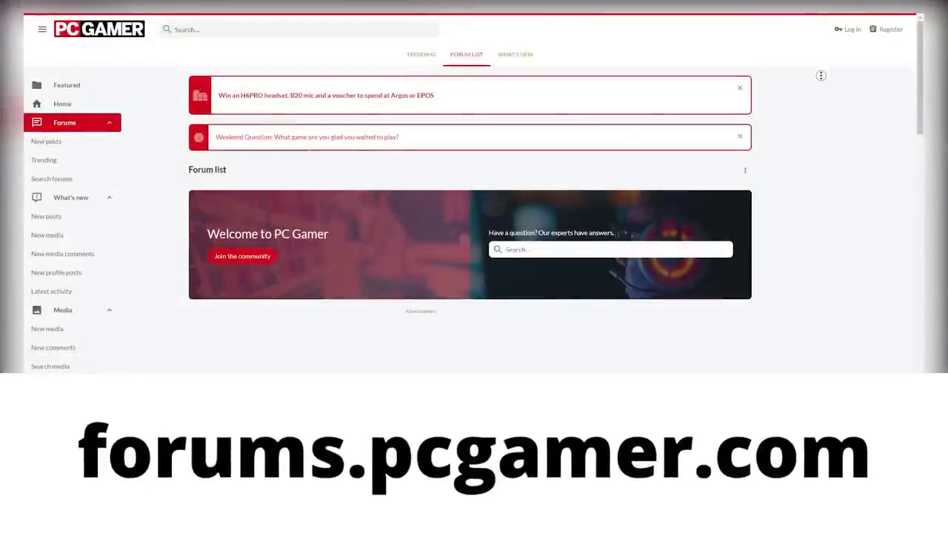
- Scroll down through the General Gaming thread list
{"action": "scroll", "coordinate": [815, 80], "scroll_direction": "down", "scroll_amount": 1}
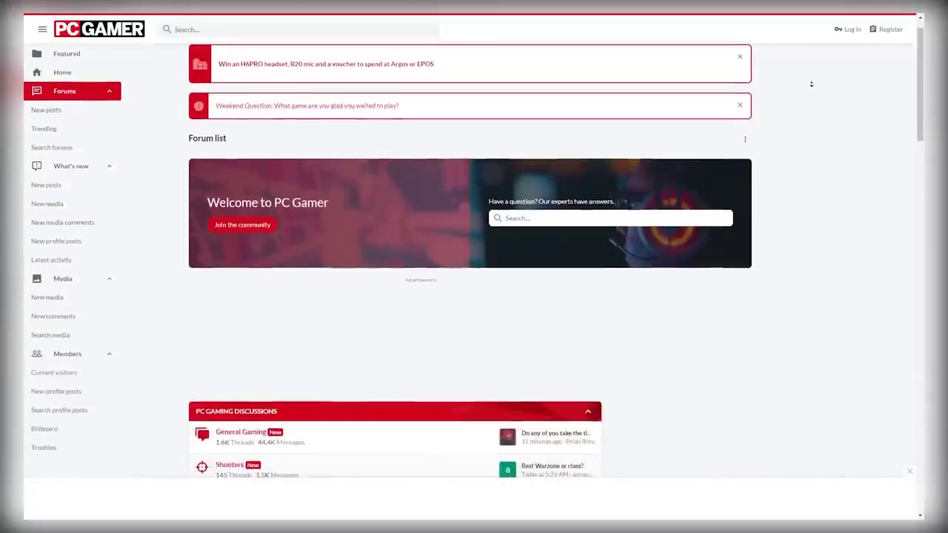
{"action": "scroll", "coordinate": [601, 241], "scroll_direction": "down", "scroll_amount": 3}
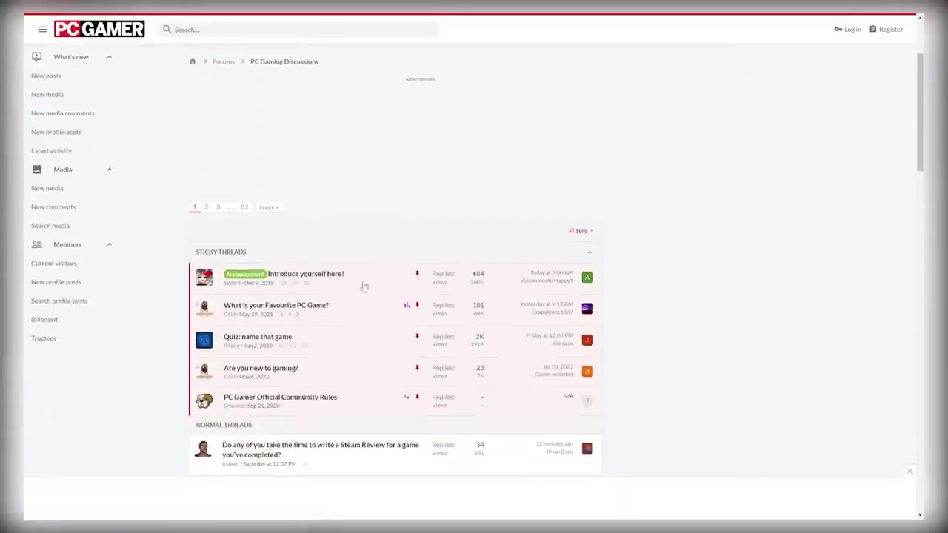
{"action": "scroll", "coordinate": [347, 291], "scroll_direction": "down", "scroll_amount": 1}
{"action": "scroll", "coordinate": [481, 266], "scroll_direction": "down", "scroll_amount": 3}
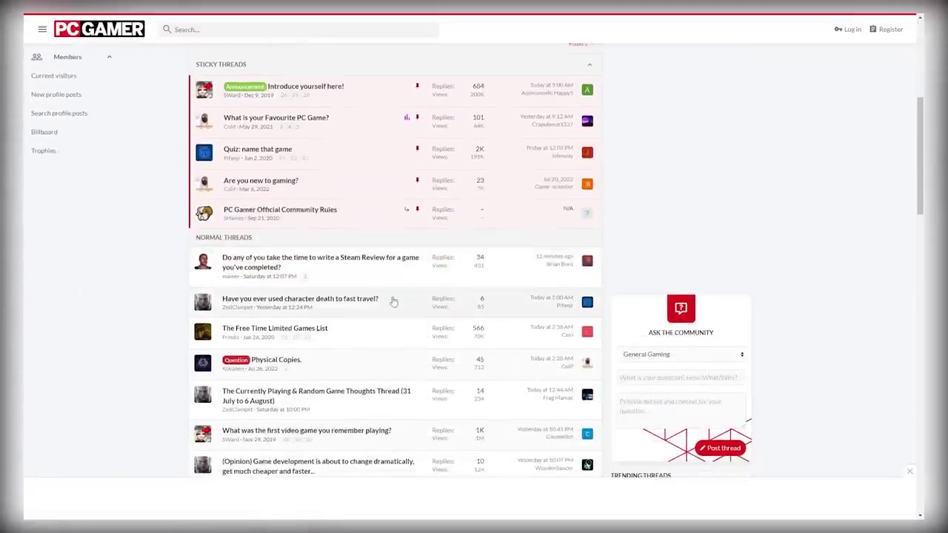
{"action": "scroll", "coordinate": [383, 298], "scroll_direction": "down", "scroll_amount": 3}
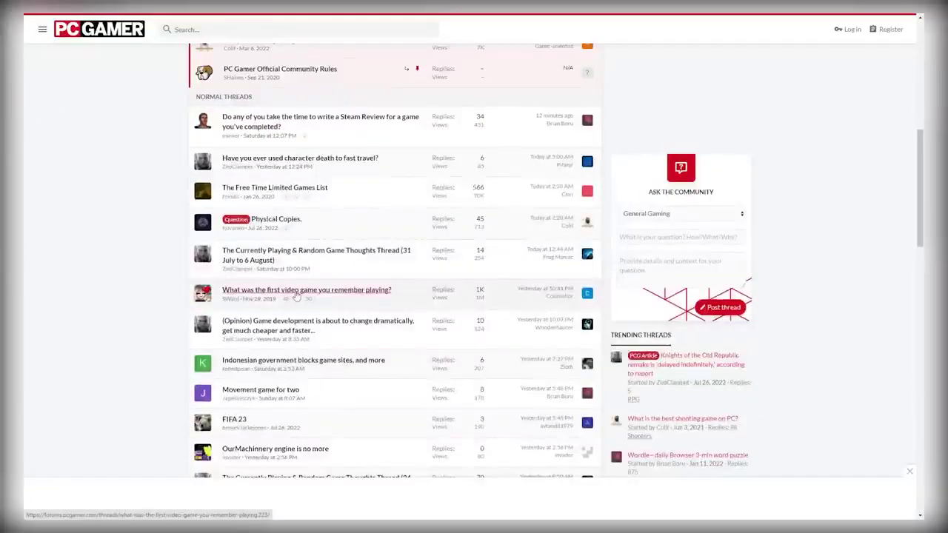
{"action": "scroll", "coordinate": [296, 294], "scroll_direction": "down", "scroll_amount": 2}
- Open the 'Movement game for two' thread and read through its posts
{"action": "triple_click", "coordinate": [261, 296]}
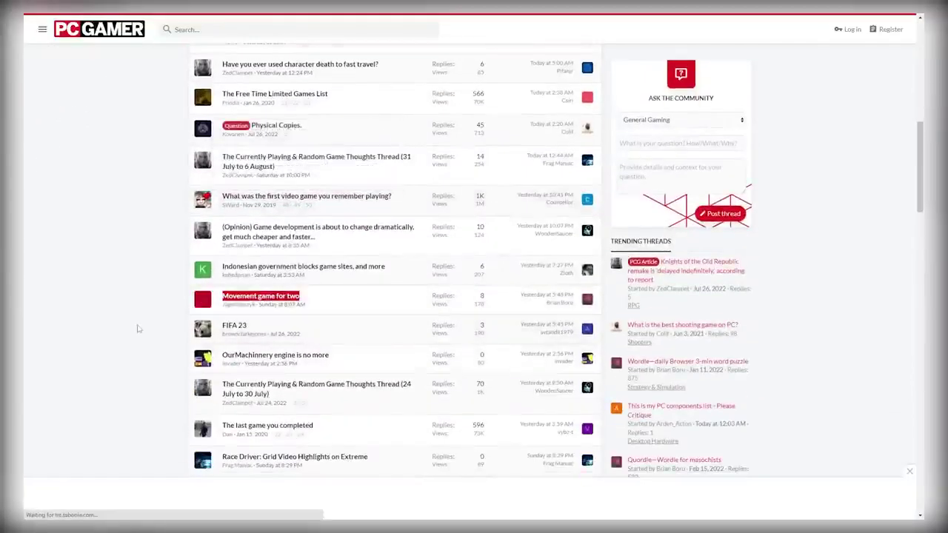
{"action": "scroll", "coordinate": [188, 320], "scroll_direction": "down", "scroll_amount": 3}
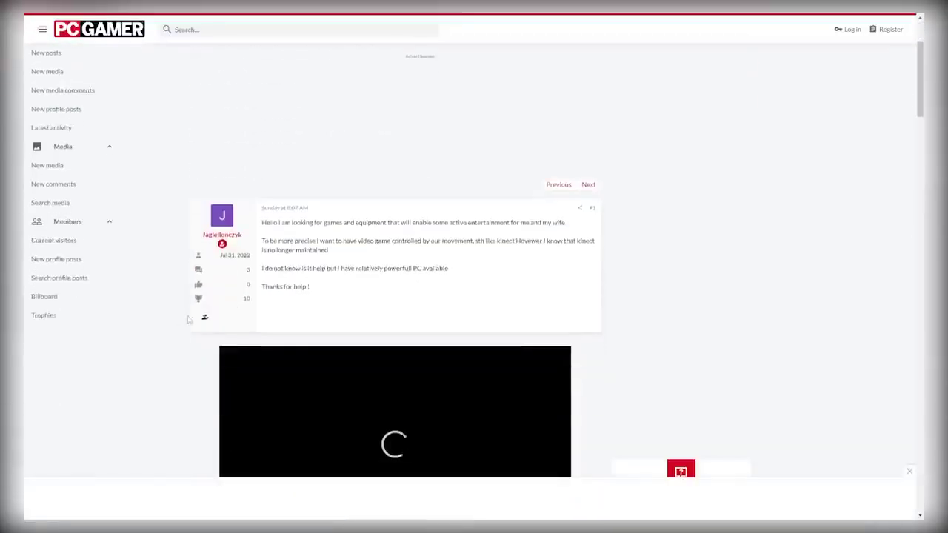
{"action": "scroll", "coordinate": [309, 271], "scroll_direction": "down", "scroll_amount": 3}
{"action": "scroll", "coordinate": [306, 271], "scroll_direction": "down", "scroll_amount": 4}
{"action": "scroll", "coordinate": [317, 275], "scroll_direction": "down", "scroll_amount": 3}
{"action": "triple_click", "coordinate": [259, 210]}
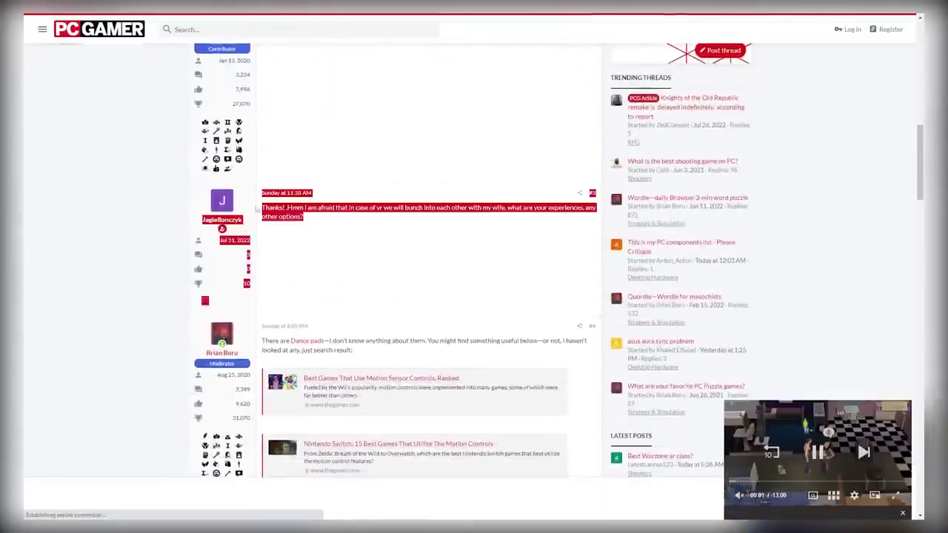
{"action": "left_click", "coordinate": [391, 252]}
{"action": "scroll", "coordinate": [391, 252], "scroll_direction": "down", "scroll_amount": 2}
{"action": "scroll", "coordinate": [389, 296], "scroll_direction": "down", "scroll_amount": 3}
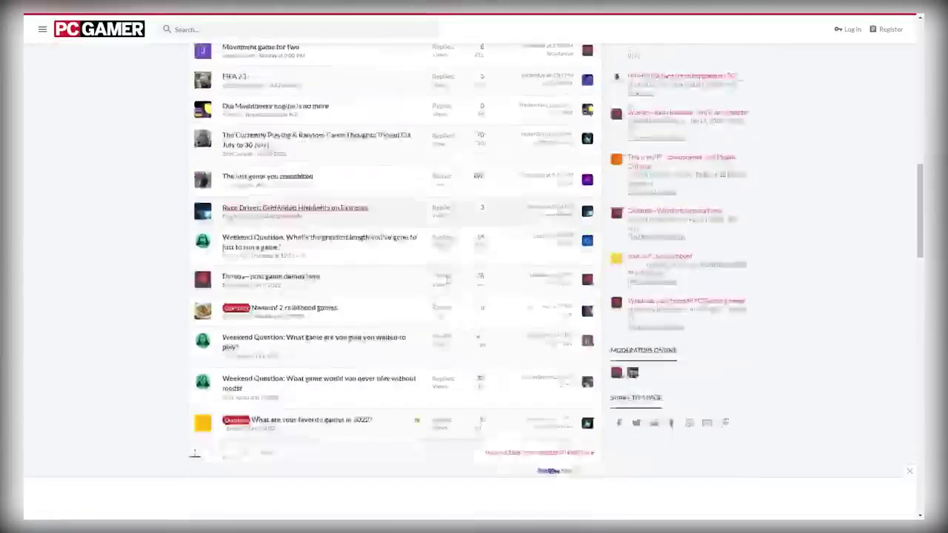
{"action": "scroll", "coordinate": [489, 274], "scroll_direction": "down", "scroll_amount": 2}
- Scroll up and return to the General Gaming forum's first page
{"action": "scroll", "coordinate": [226, 277], "scroll_direction": "up", "scroll_amount": 2}
{"action": "scroll", "coordinate": [226, 277], "scroll_direction": "up", "scroll_amount": 2}
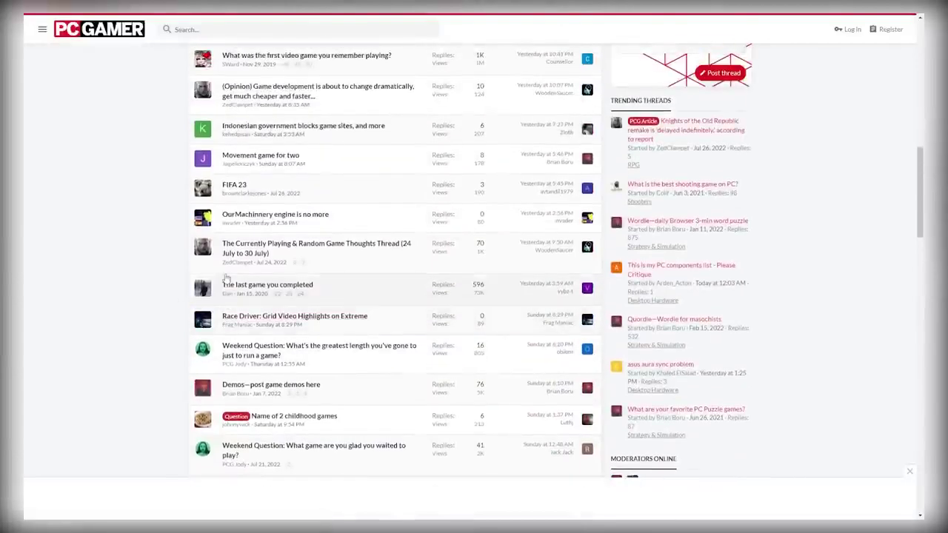
{"action": "scroll", "coordinate": [226, 277], "scroll_direction": "up", "scroll_amount": 2}
{"action": "left_click", "coordinate": [226, 277]}
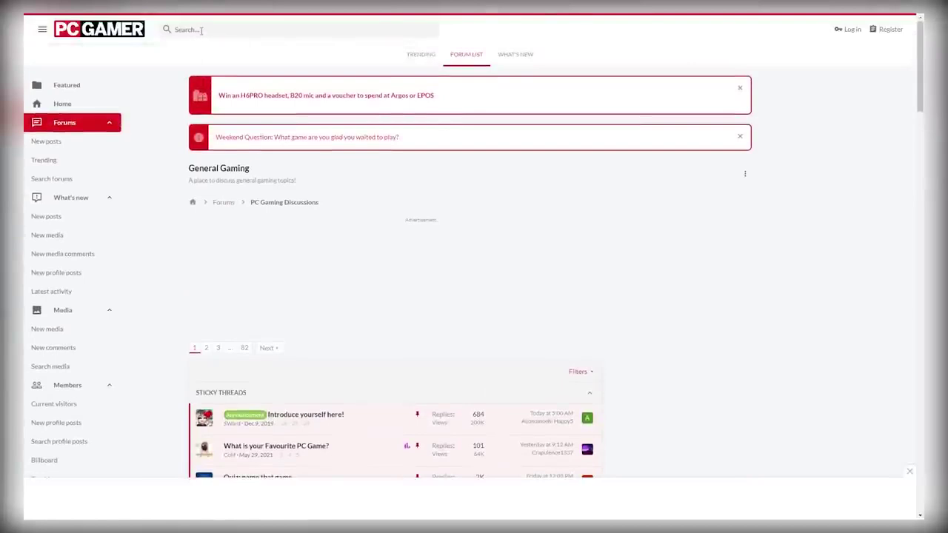
- Search the forums for 'fortnite', backing out of the accidentally opened Weekend Question thread
{"action": "left_click", "coordinate": [201, 30]}
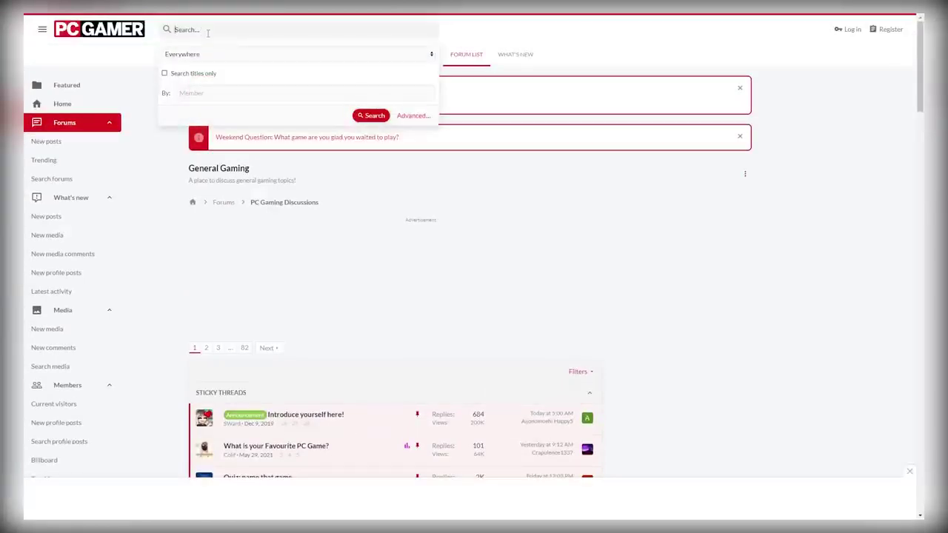
{"action": "type", "text": "fortnite"}
{"action": "key", "text": "Return"}
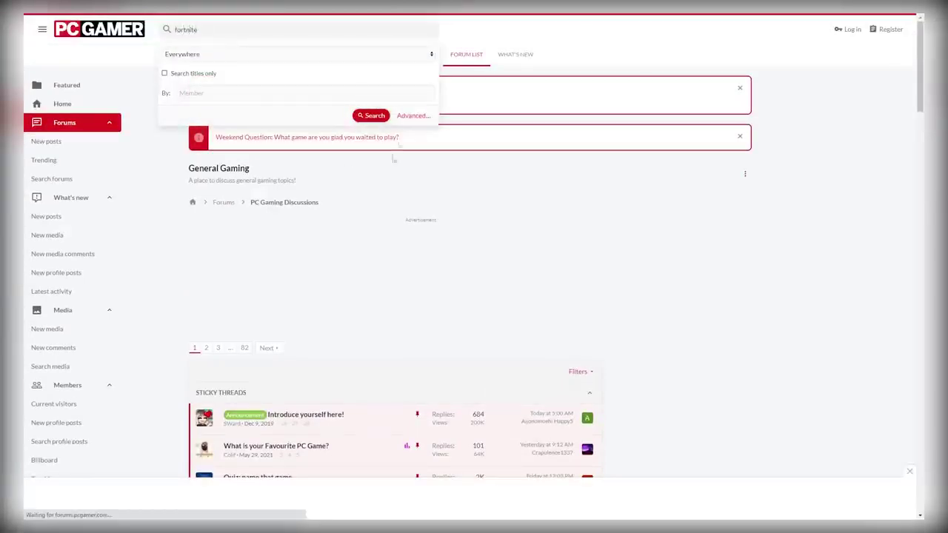
{"action": "left_click", "coordinate": [381, 121]}
{"action": "key", "text": "alt+Left"}
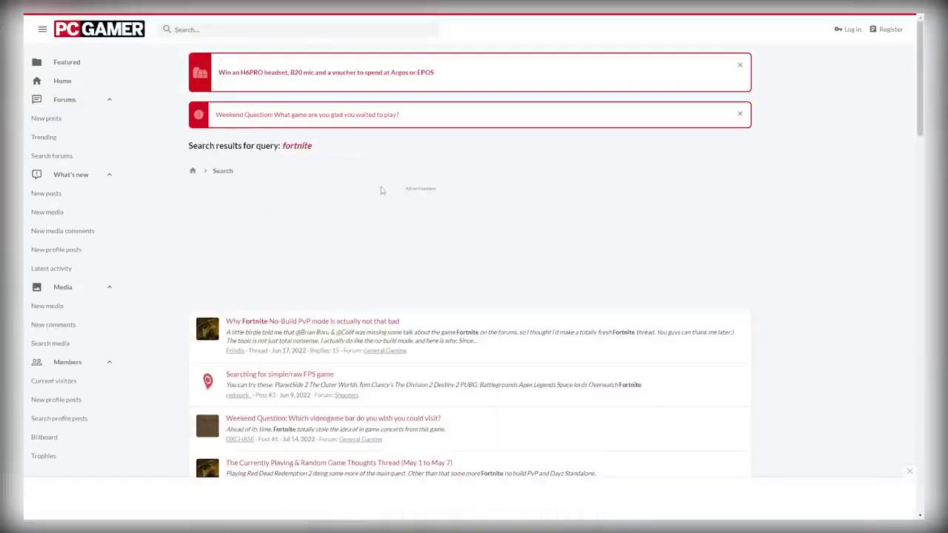
{"action": "scroll", "coordinate": [381, 190], "scroll_direction": "down", "scroll_amount": 2}
{"action": "scroll", "coordinate": [362, 222], "scroll_direction": "down", "scroll_amount": 3}
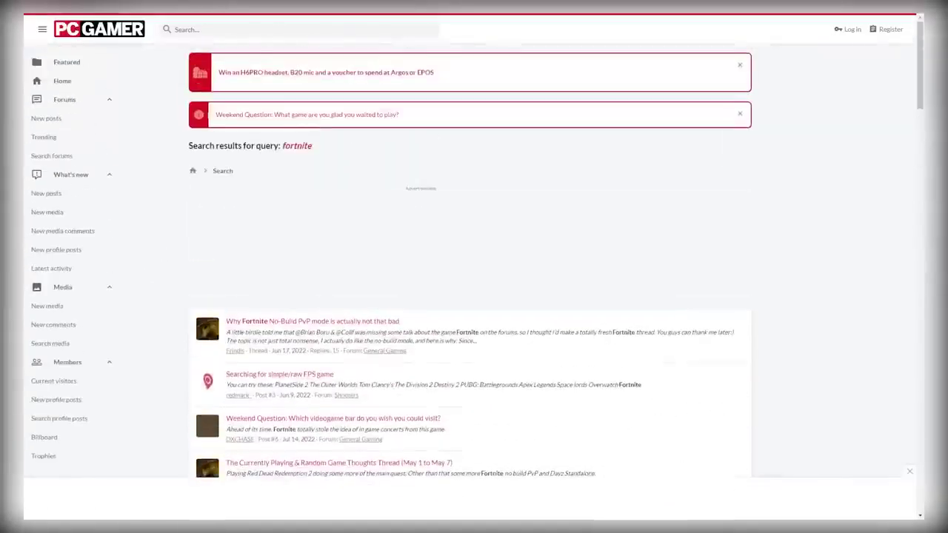
{"action": "left_click", "coordinate": [217, 31]}
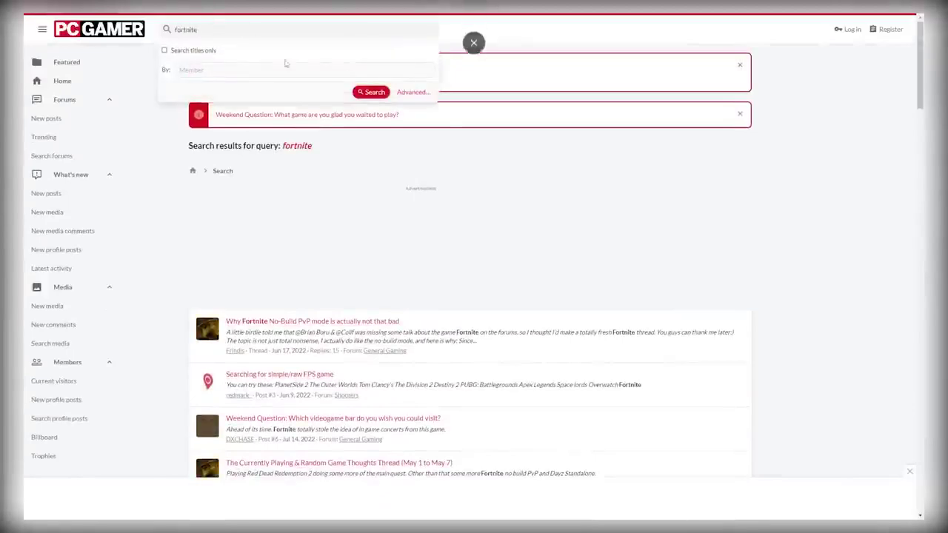
{"action": "left_click", "coordinate": [375, 93]}
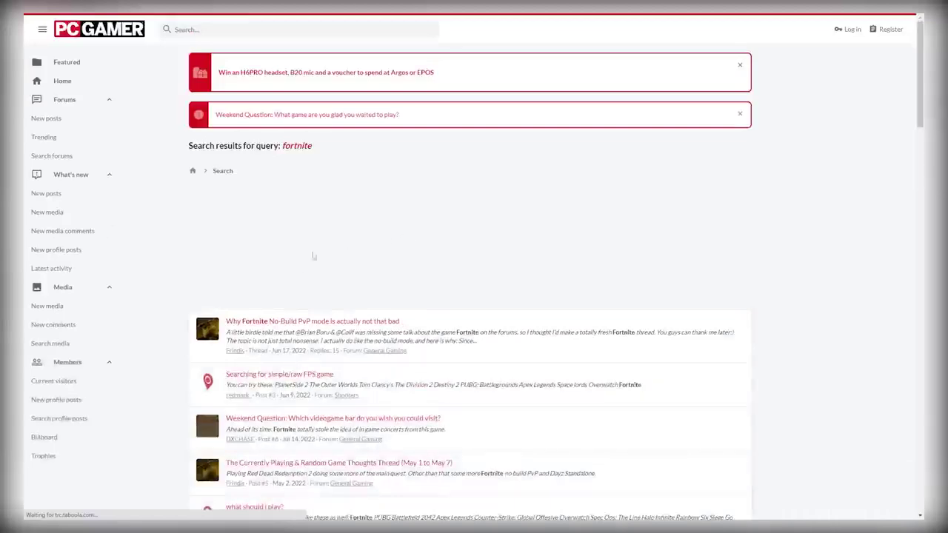
- Open the 'Why Fortnite No-Build PvP mode is actually not that bad' thread and scroll its posts
{"action": "scroll", "coordinate": [303, 252], "scroll_direction": "down", "scroll_amount": 2}
{"action": "left_click", "coordinate": [294, 234]}
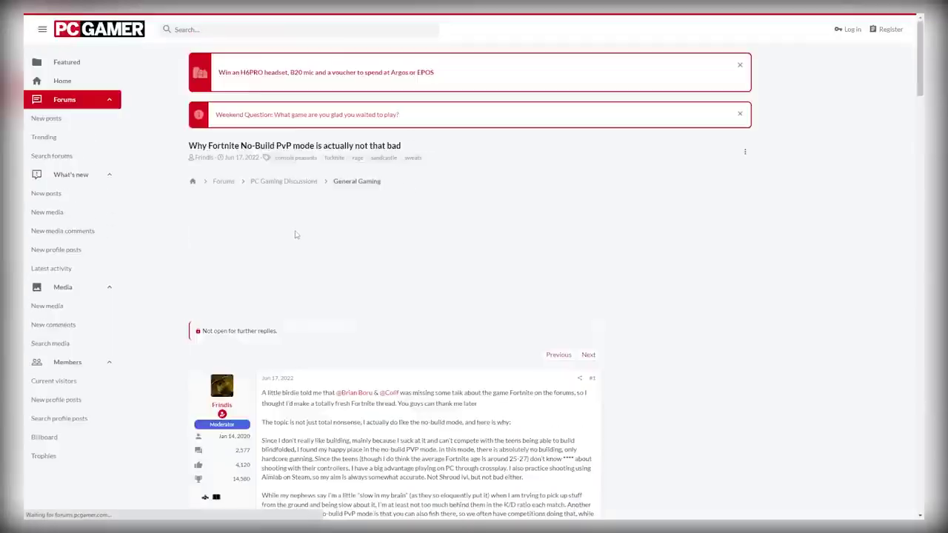
{"action": "scroll", "coordinate": [339, 260], "scroll_direction": "down", "scroll_amount": 3}
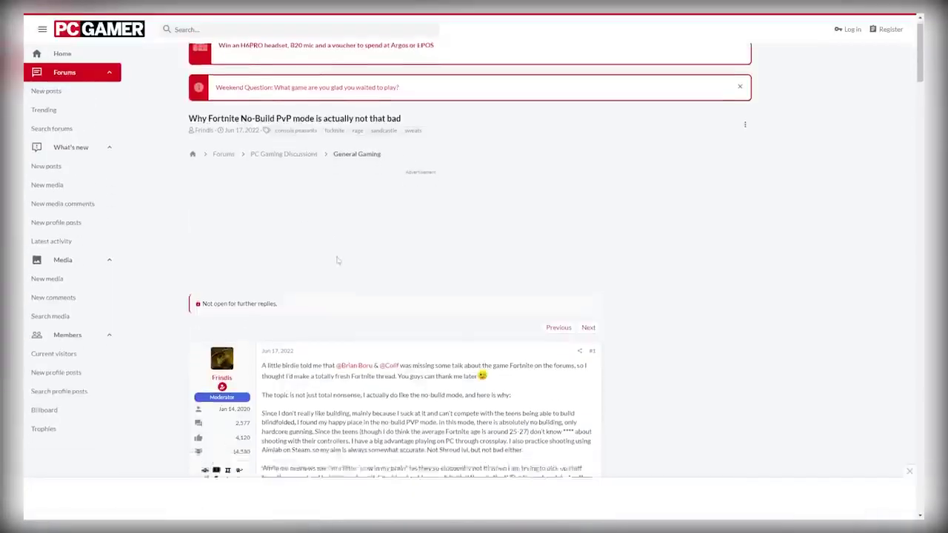
{"action": "scroll", "coordinate": [445, 327], "scroll_direction": "down", "scroll_amount": 1}
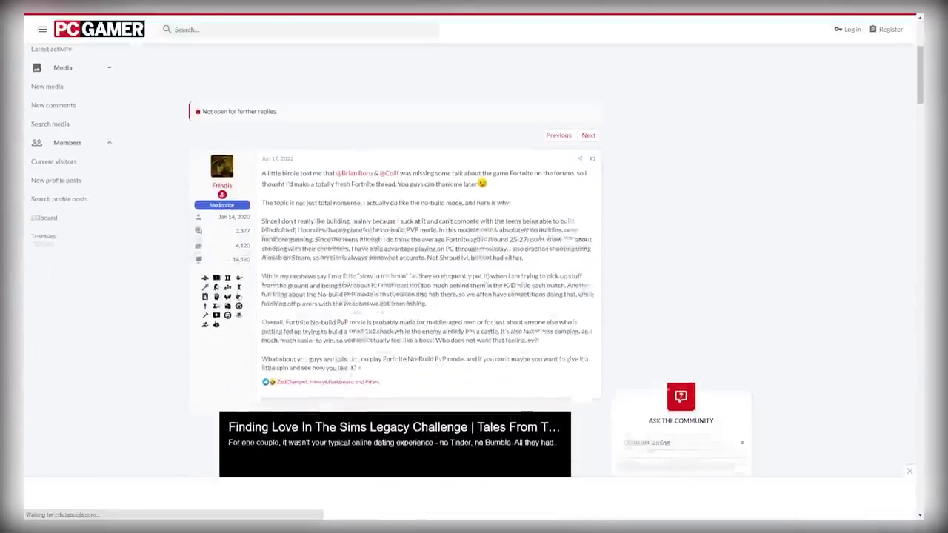
{"action": "scroll", "coordinate": [441, 328], "scroll_direction": "down", "scroll_amount": 2}
{"action": "scroll", "coordinate": [435, 332], "scroll_direction": "down", "scroll_amount": 2}
{"action": "scroll", "coordinate": [428, 334], "scroll_direction": "down", "scroll_amount": 1}
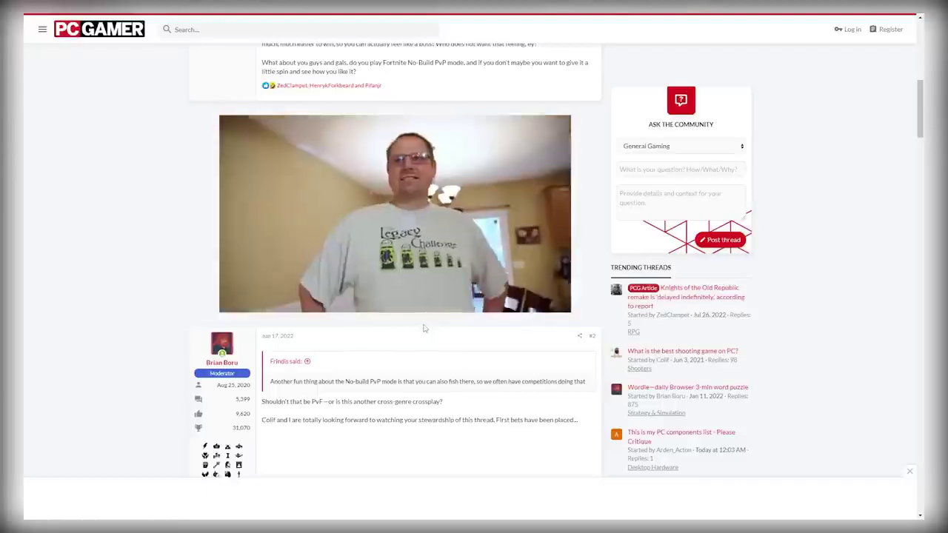
{"action": "scroll", "coordinate": [426, 329], "scroll_direction": "up", "scroll_amount": 4}
- Highlight the opening post's text, then scroll down through the replies
{"action": "left_click_drag", "start_coordinate": [456, 346], "coordinate": [251, 176]}
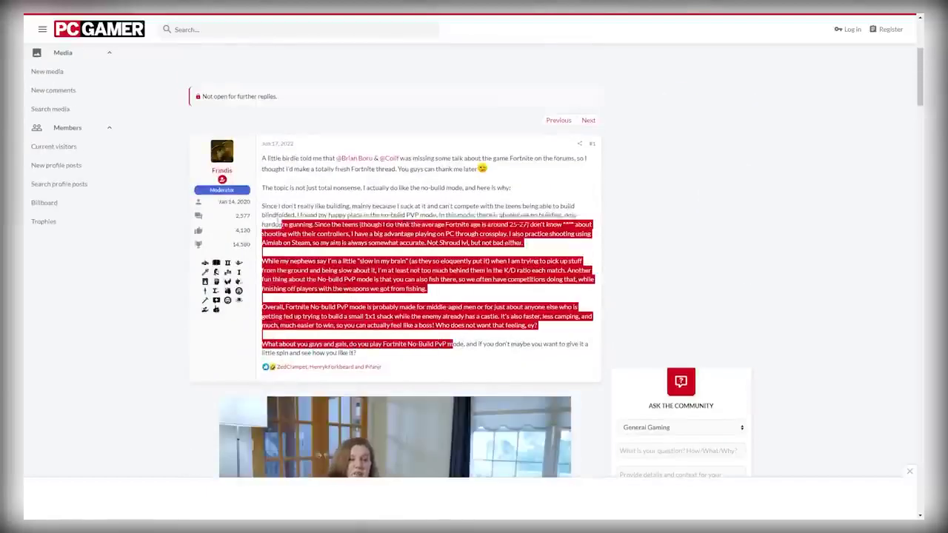
{"action": "left_click", "coordinate": [124, 269]}
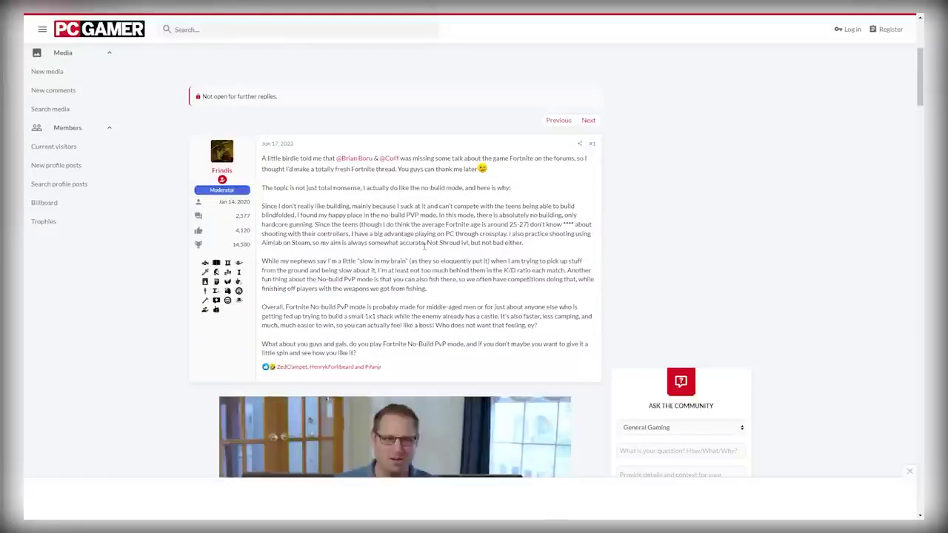
{"action": "scroll", "coordinate": [426, 252], "scroll_direction": "down", "scroll_amount": 1}
{"action": "scroll", "coordinate": [428, 255], "scroll_direction": "down", "scroll_amount": 4}
{"action": "scroll", "coordinate": [428, 263], "scroll_direction": "down", "scroll_amount": 4}
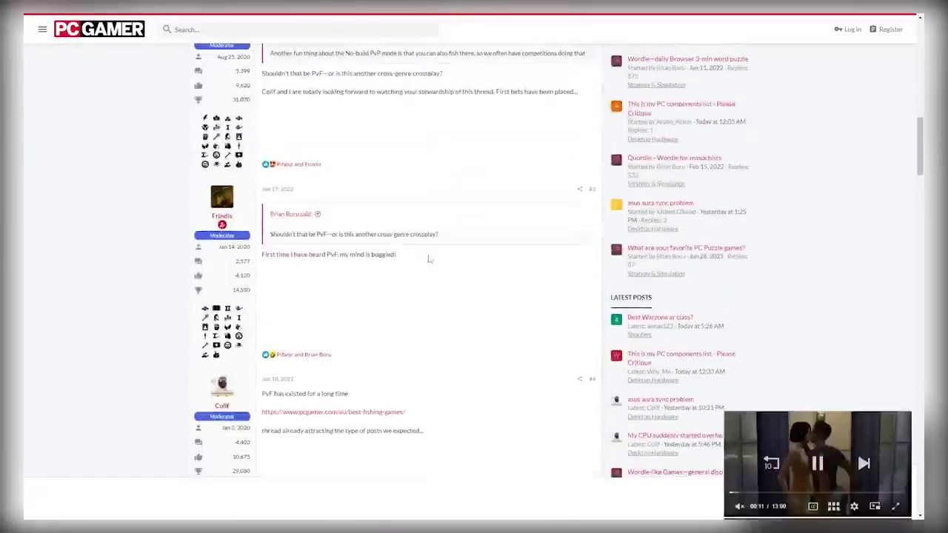
{"action": "scroll", "coordinate": [393, 272], "scroll_direction": "down", "scroll_amount": 2}
{"action": "scroll", "coordinate": [389, 275], "scroll_direction": "down", "scroll_amount": 2}
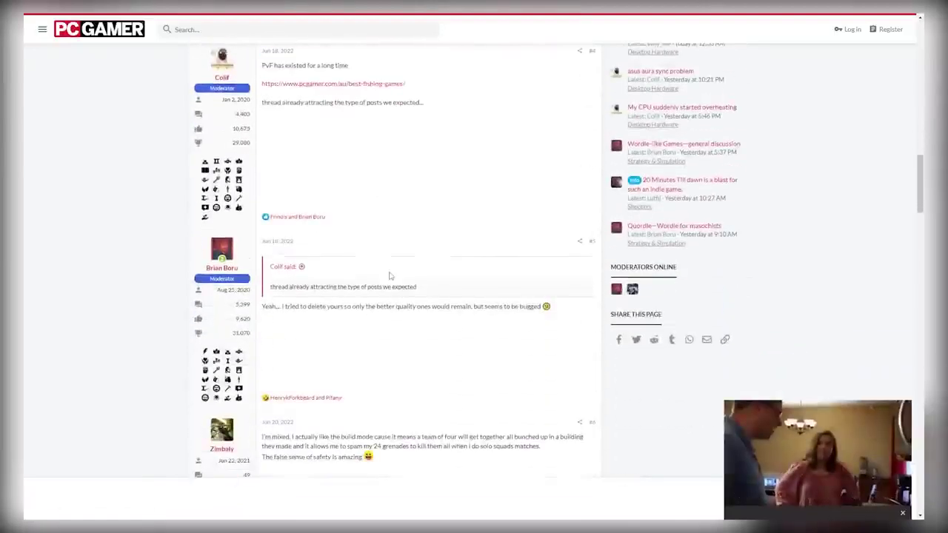
{"action": "scroll", "coordinate": [363, 278], "scroll_direction": "down", "scroll_amount": 2}
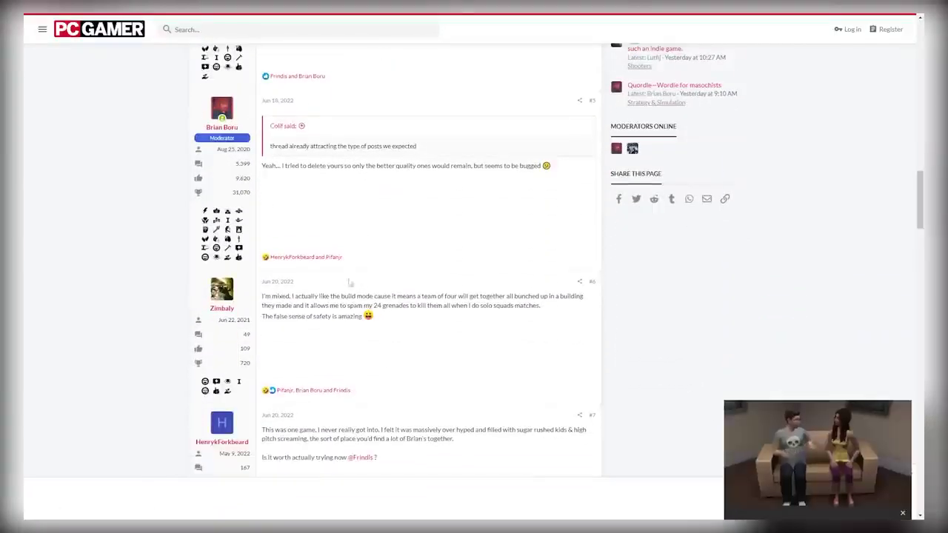
{"action": "scroll", "coordinate": [351, 282], "scroll_direction": "up", "scroll_amount": 2}
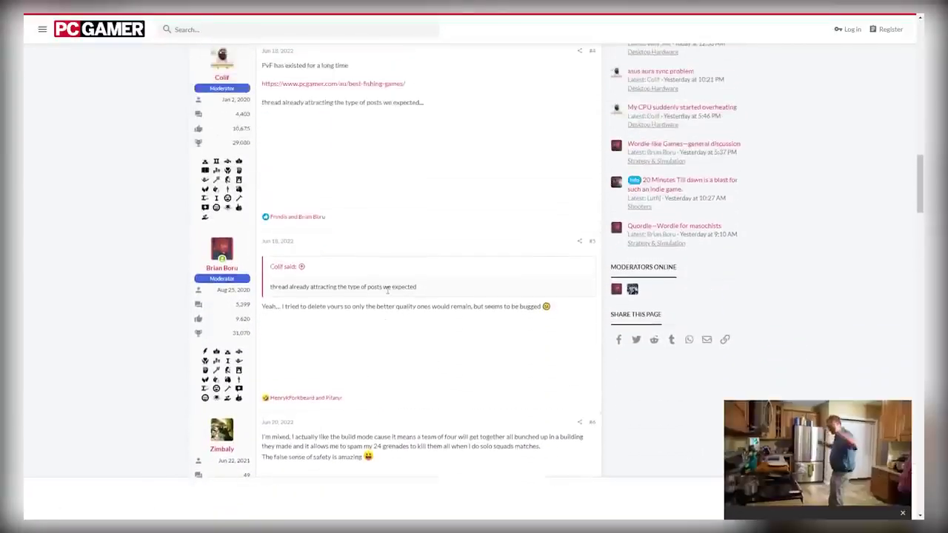